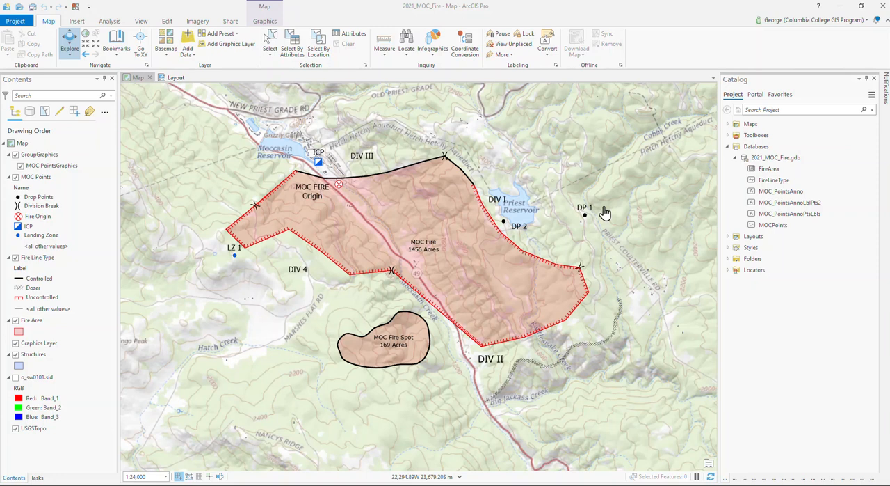
scroll(370, 256, "up", 3)
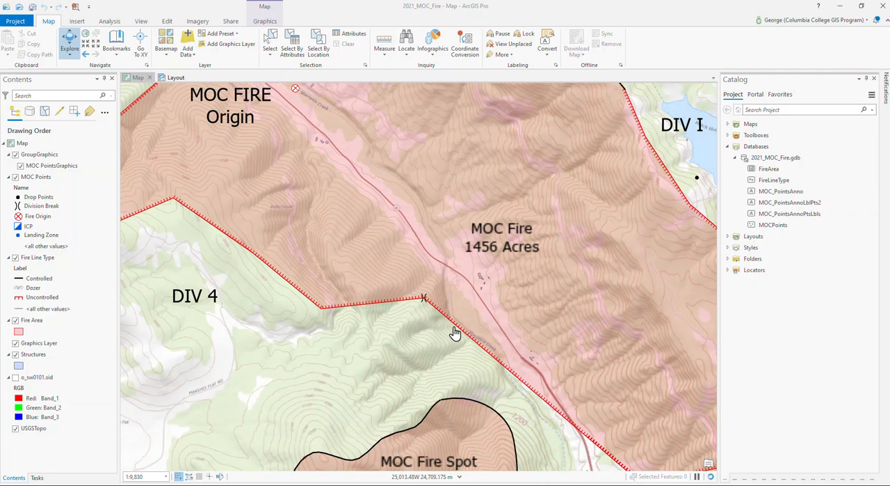
left_click_drag(426, 369, 422, 178)
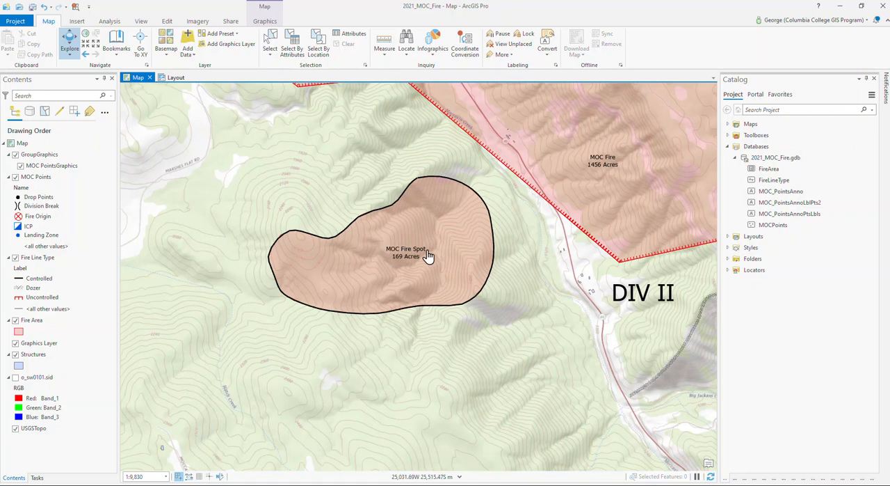
scroll(366, 263, "down", 3)
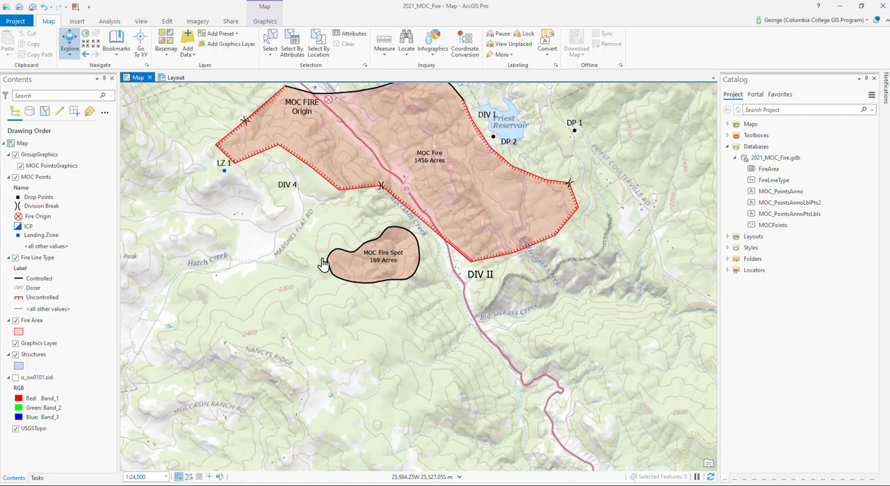
left_click(750, 164)
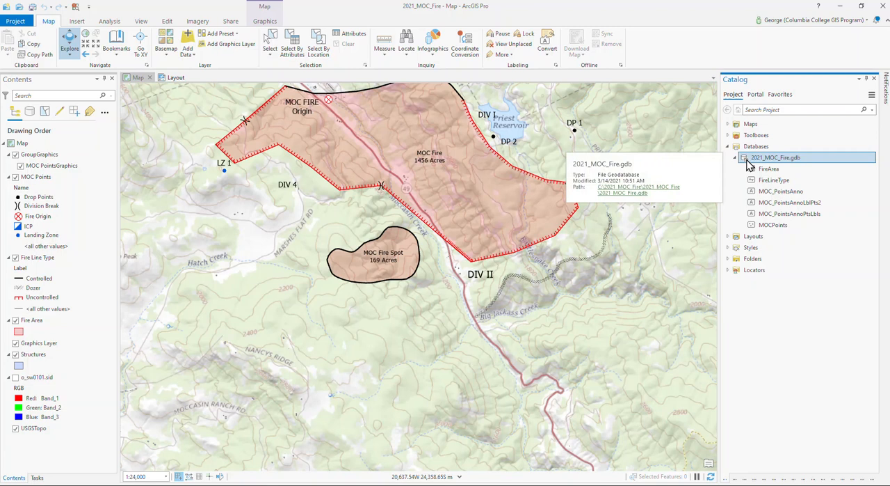
right_click(748, 164)
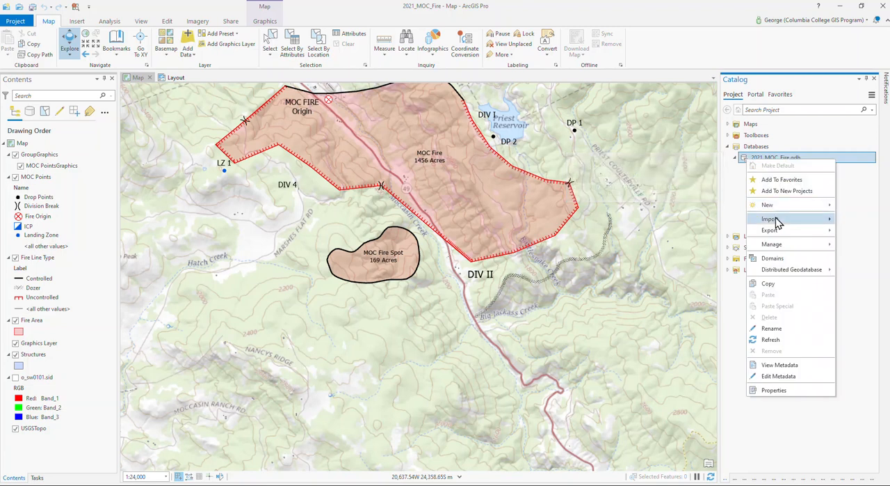
mouse_move(775, 213)
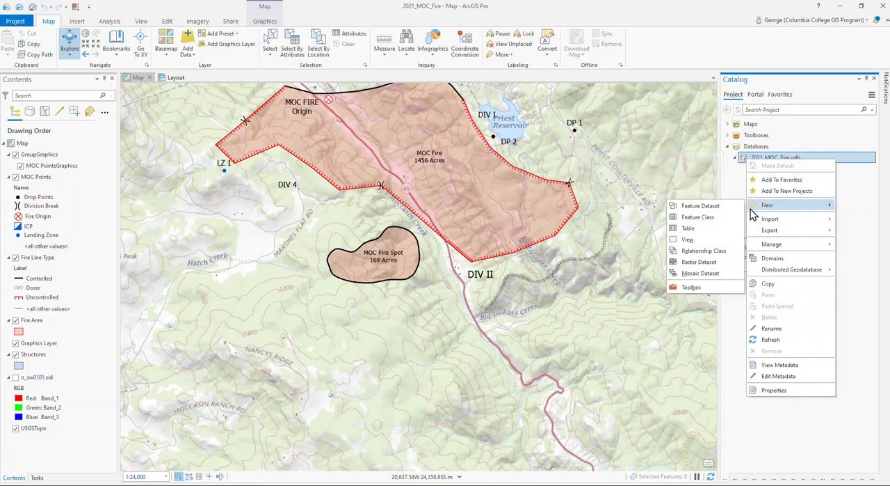
left_click(712, 219)
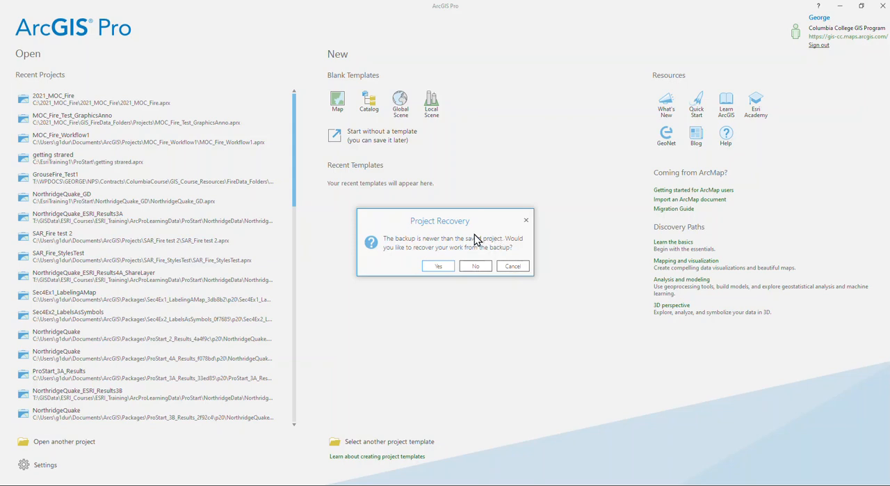
Recover the 2021_MOC_Fire project from its newer backup and keep the Catalog pane docked open
left_click(436, 268)
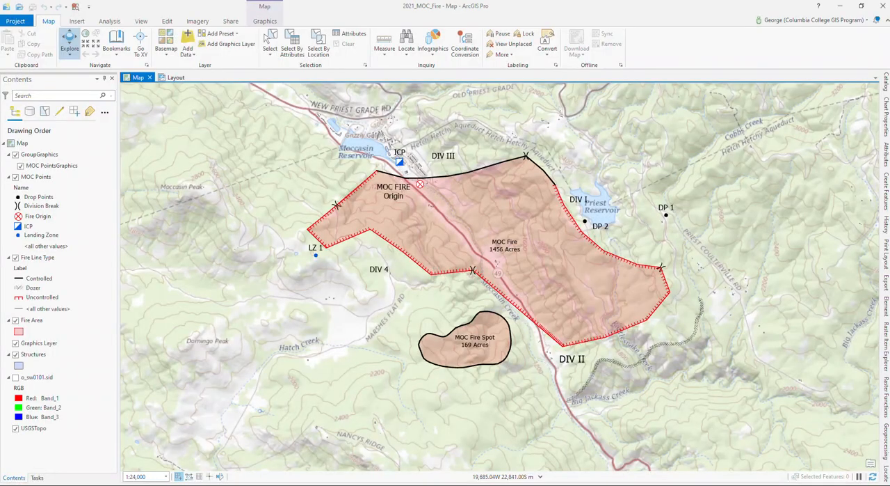
left_click(887, 83)
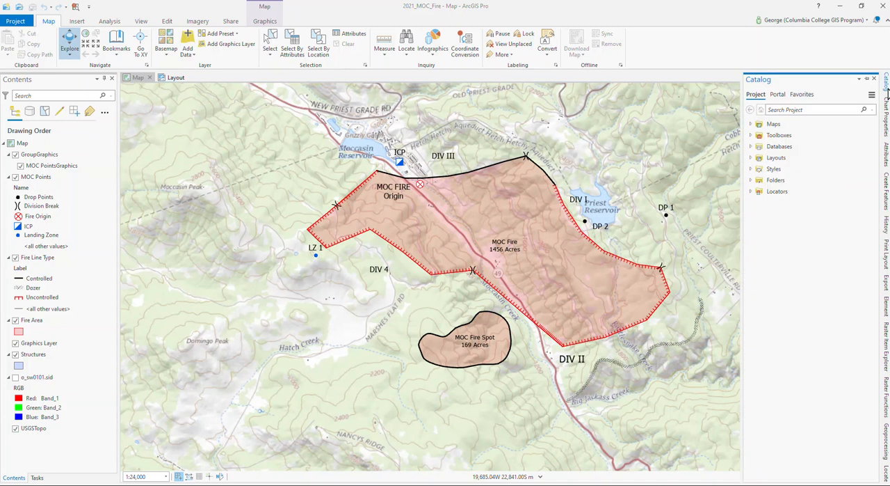
left_click(866, 79)
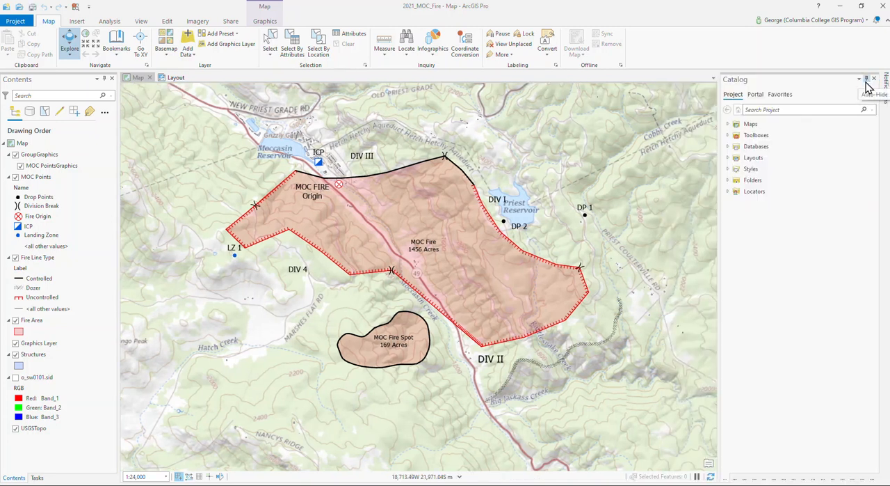
Start a new polygon feature class in the 2021_MOC_Fire.gdb geodatabase, named PracticePoly with the alias Practice Polygon
left_click(729, 148)
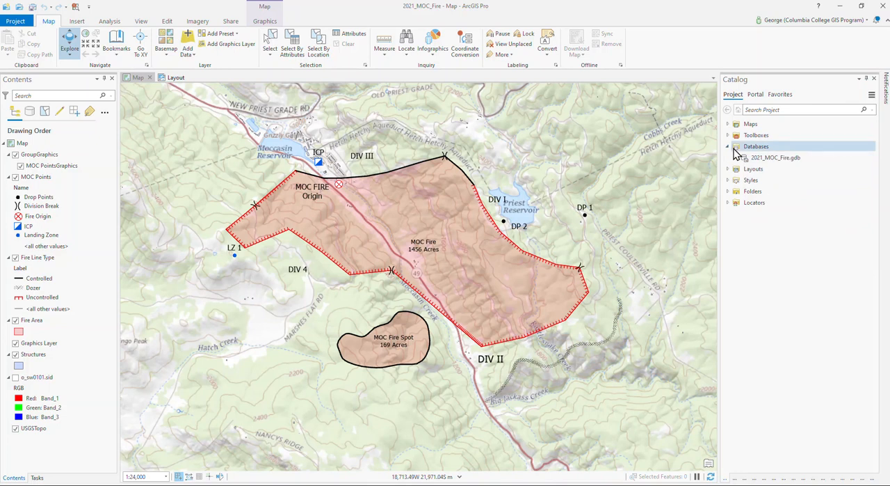
left_click(736, 159)
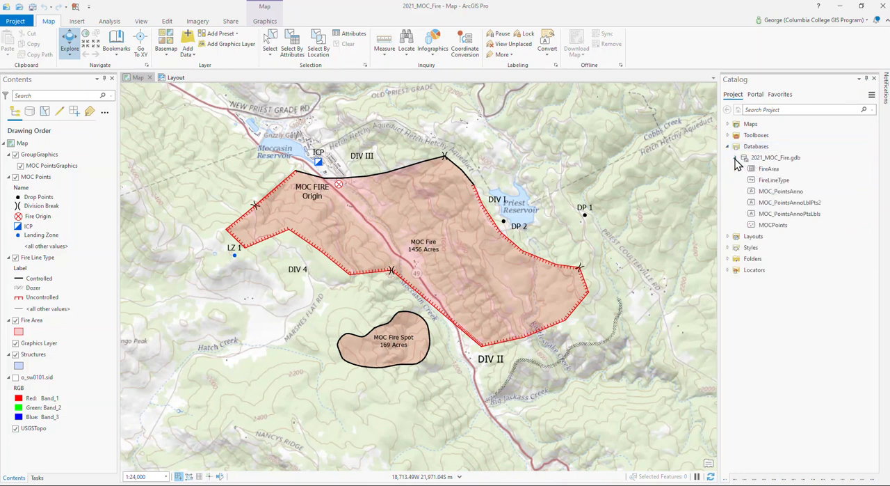
left_click(747, 160)
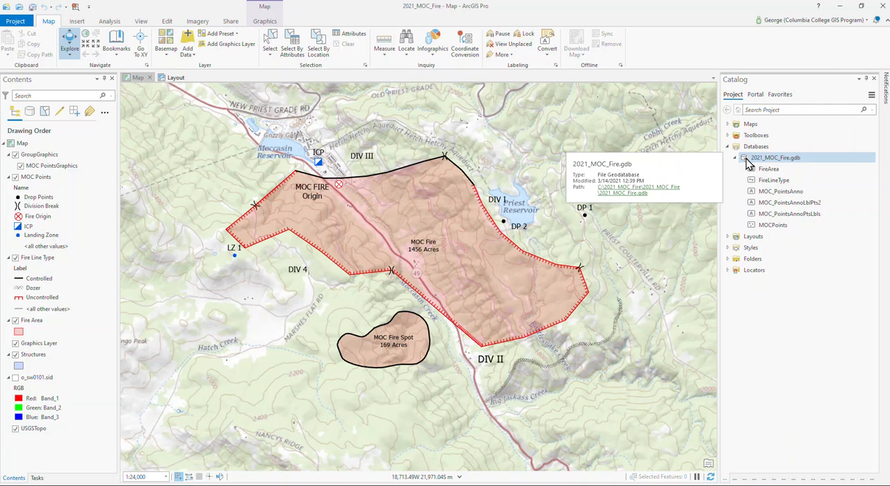
right_click(747, 158)
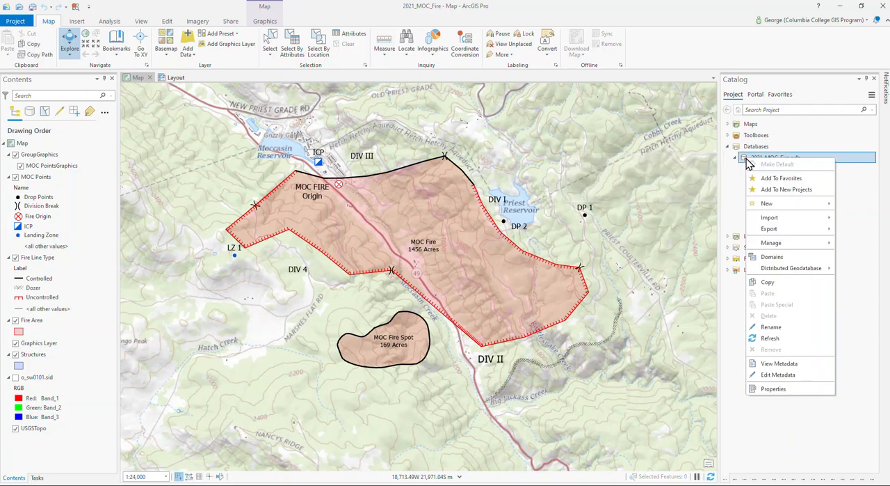
mouse_move(765, 204)
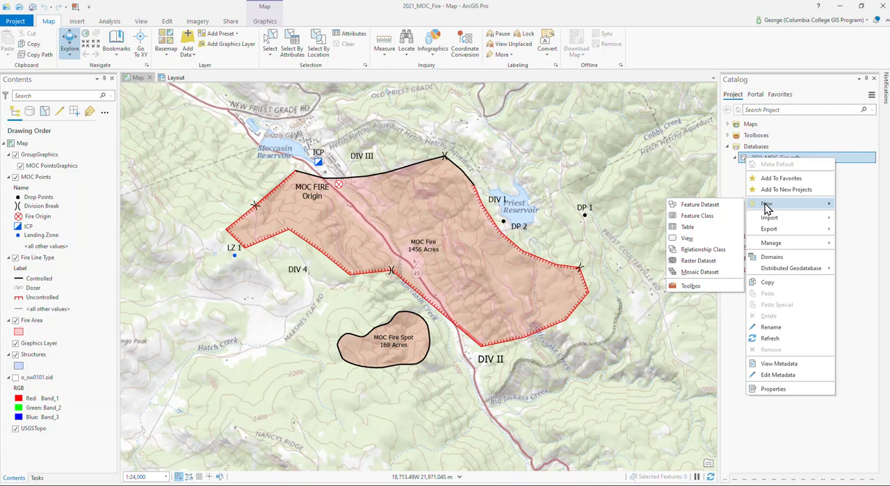
left_click(701, 219)
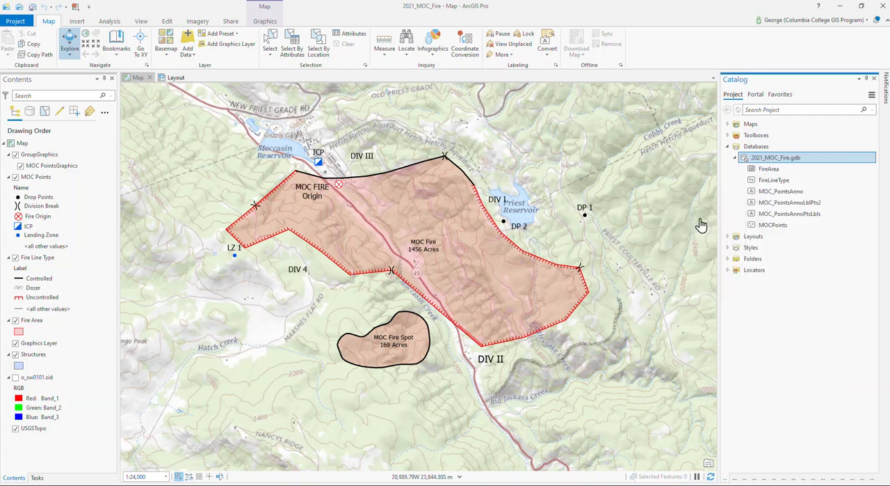
left_click(779, 117)
type("PracticePoly")
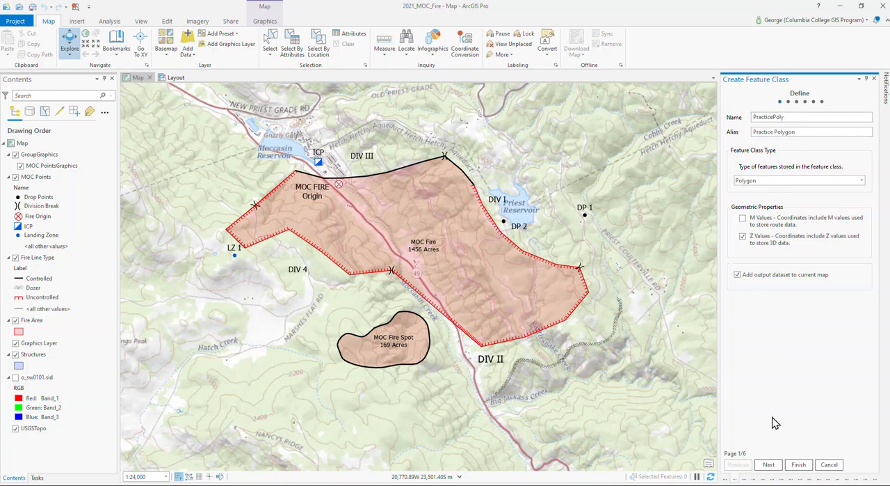
Set the feature class's XY coordinate system to NAD 1983 UTM Zone 10N and finish creating it without adding fields
left_click(770, 466)
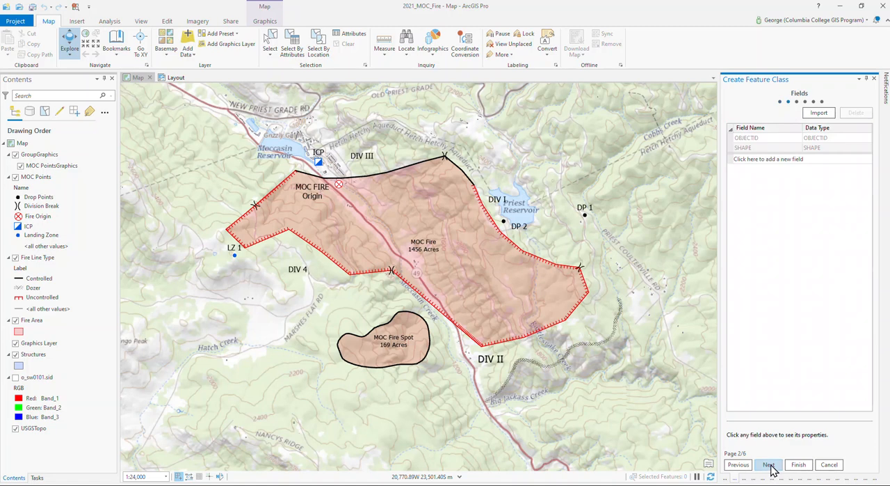
left_click(771, 468)
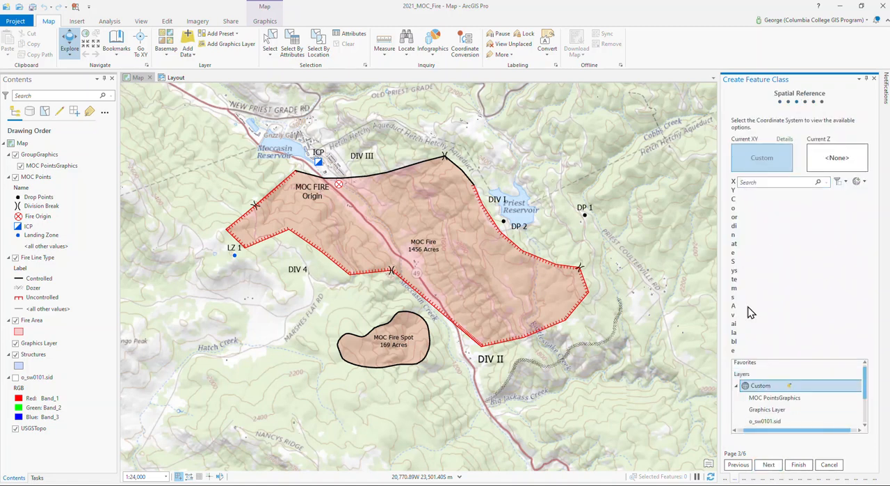
scroll(801, 390, "down", 2)
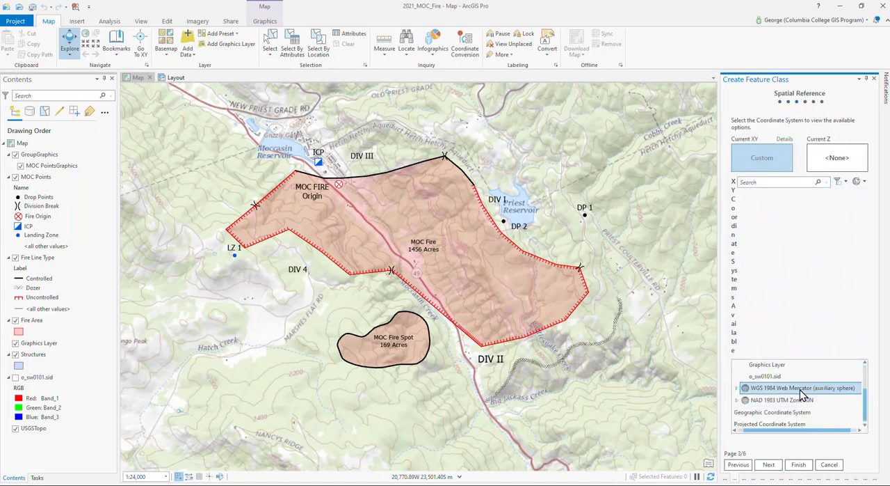
left_click(743, 401)
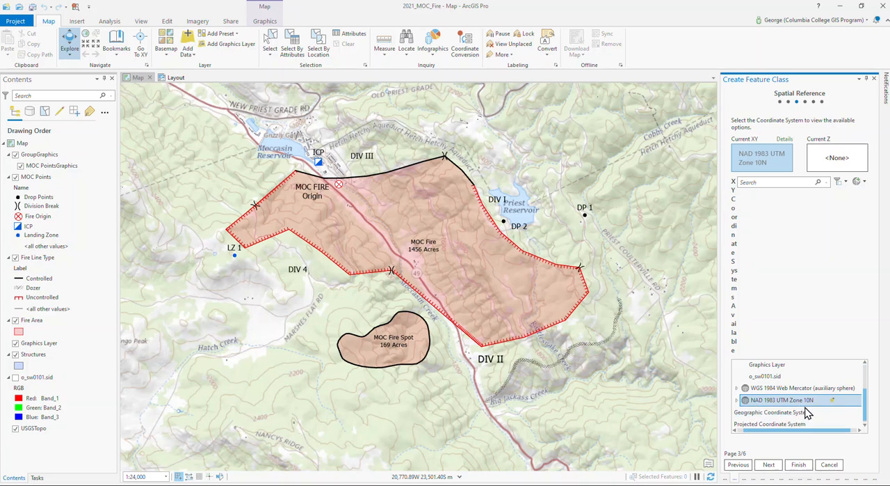
left_click(798, 466)
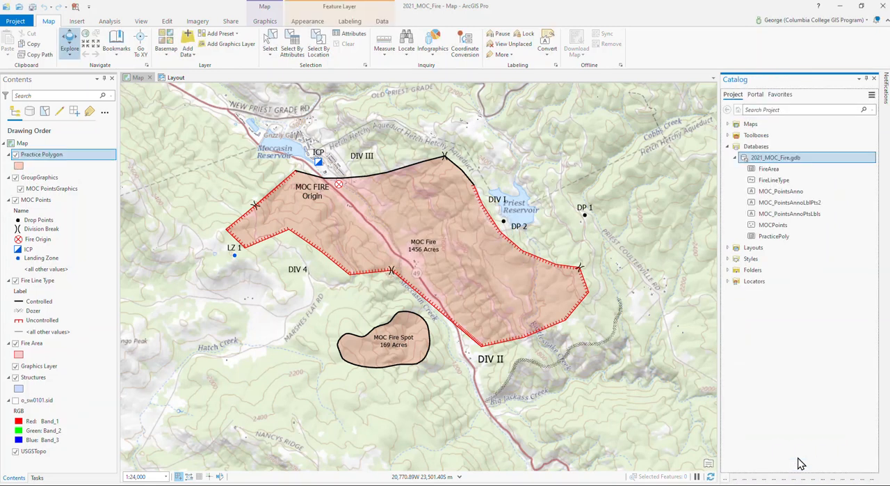
Create a line feature class named PracticeLine, alias Practice Line, in 2021_MOC_Fire.gdb with the NAD 1983 UTM Zone 10N coordinate system
right_click(744, 157)
mouse_move(765, 209)
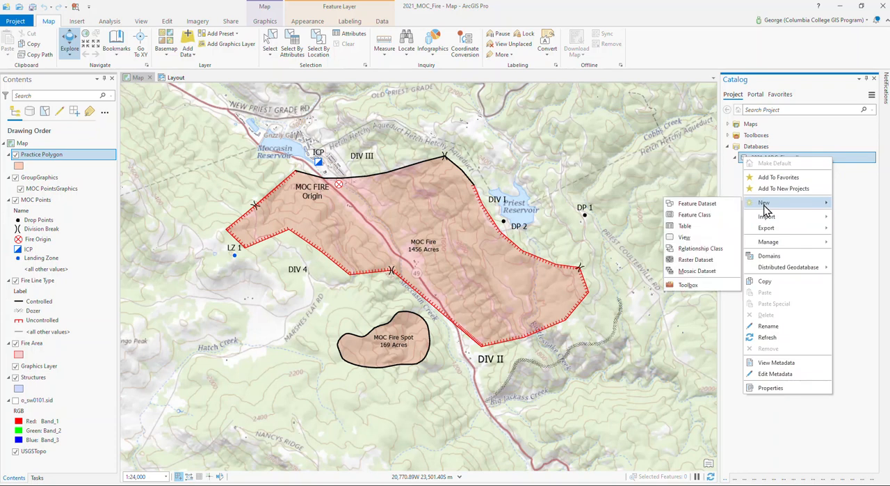
left_click(711, 217)
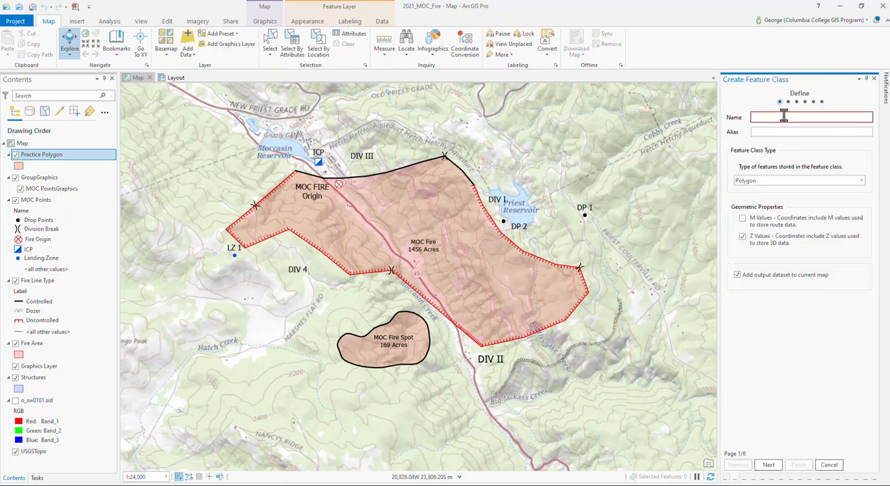
type("Practice Line")
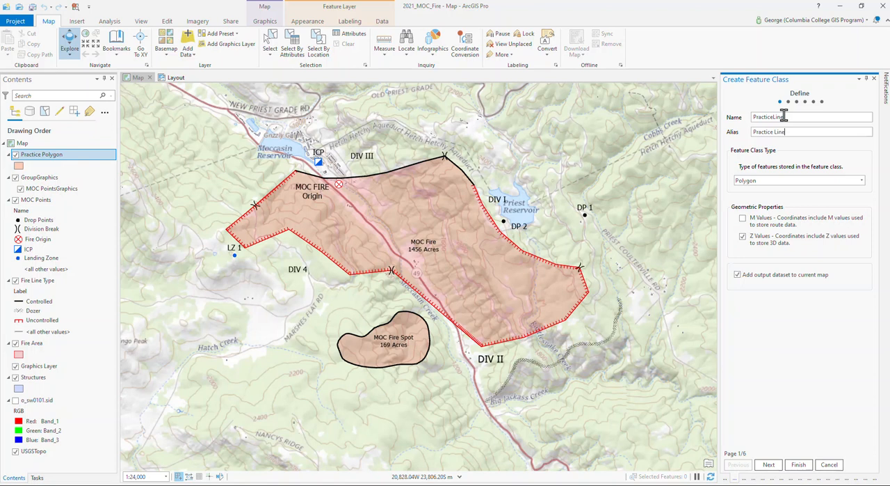
left_click(778, 183)
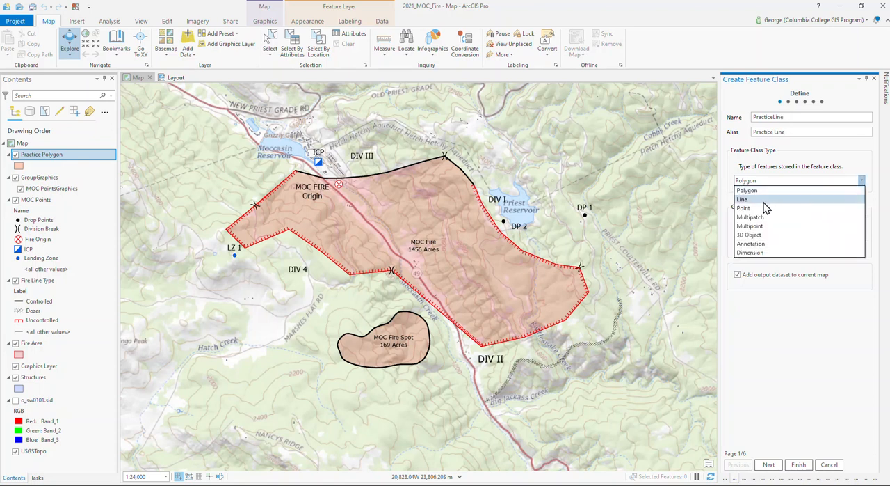
left_click(757, 199)
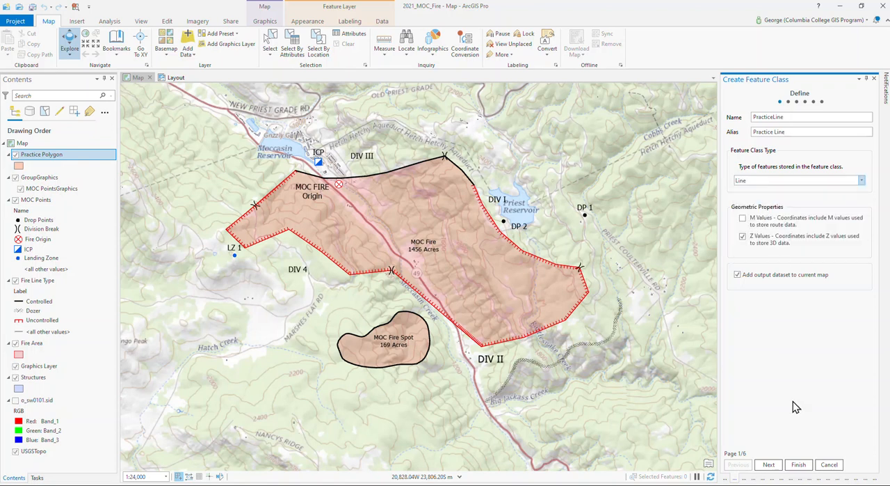
left_click(769, 465)
left_click(768, 465)
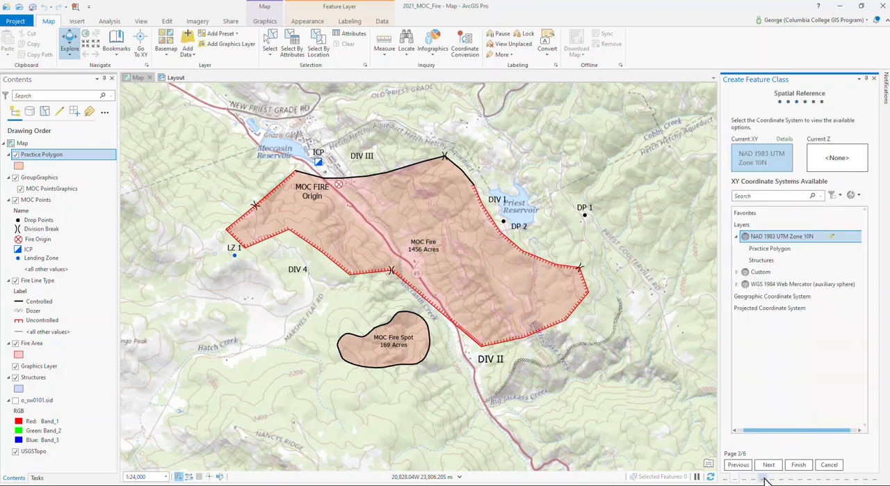
left_click(799, 464)
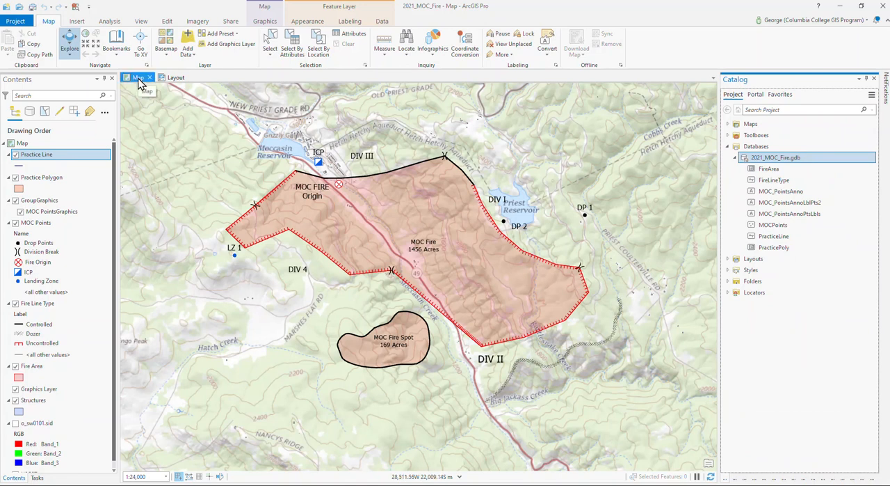
Check the project's layout, return to the map, and look at the map's saved bookmarks
left_click(176, 78)
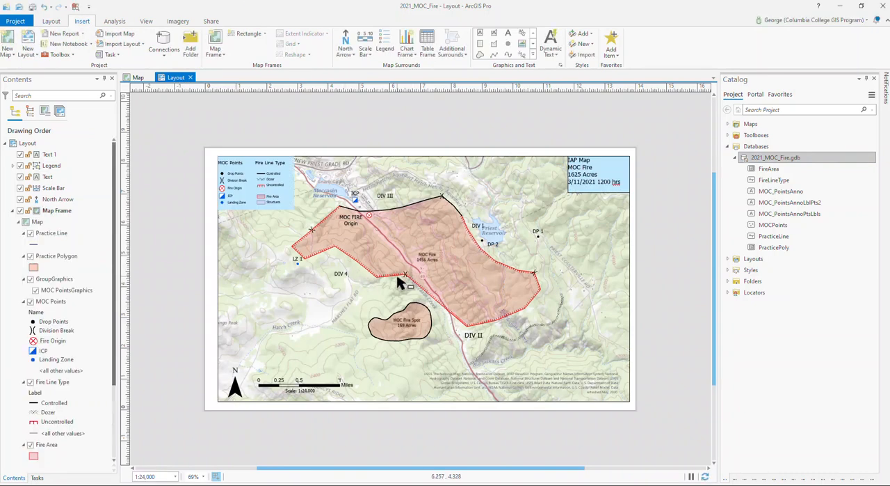
left_click(138, 77)
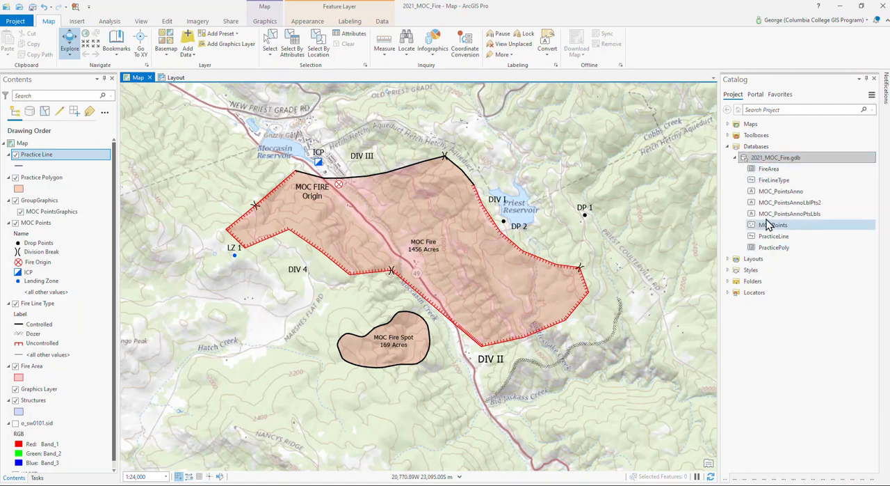
left_click_drag(759, 181, 699, 181)
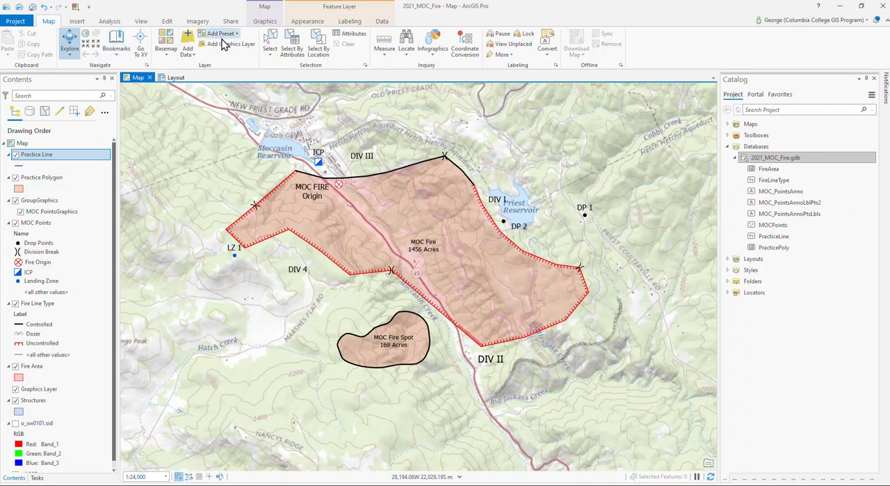
left_click(121, 52)
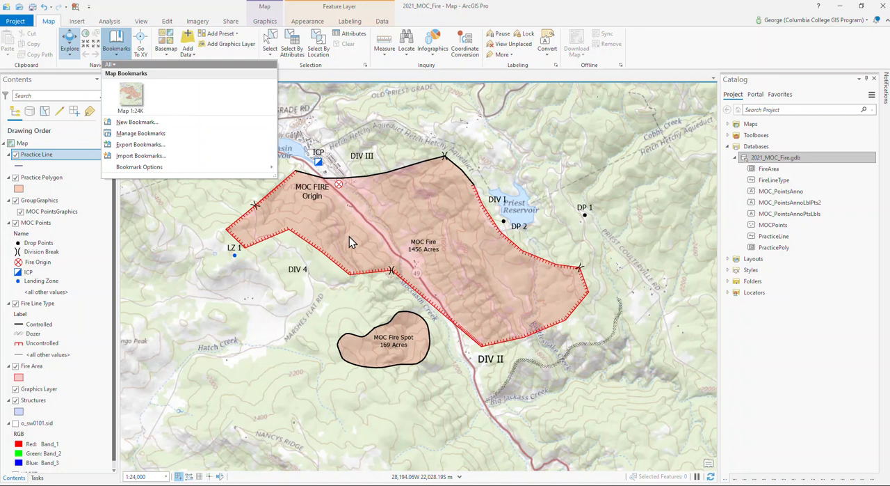
left_click(370, 83)
Pan the map away from the fire to the area around Old Don Pedro Road, west of Don Pedro Reservoir
left_click_drag(182, 239, 682, 249)
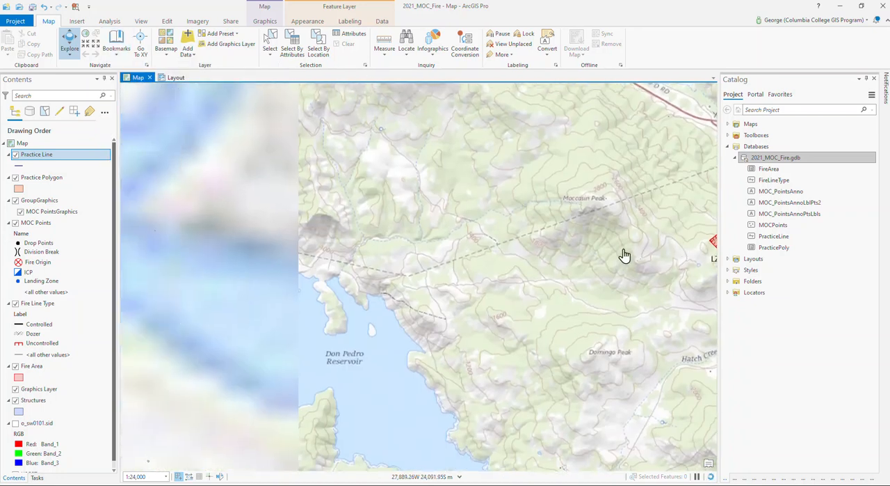
left_click_drag(286, 265, 698, 258)
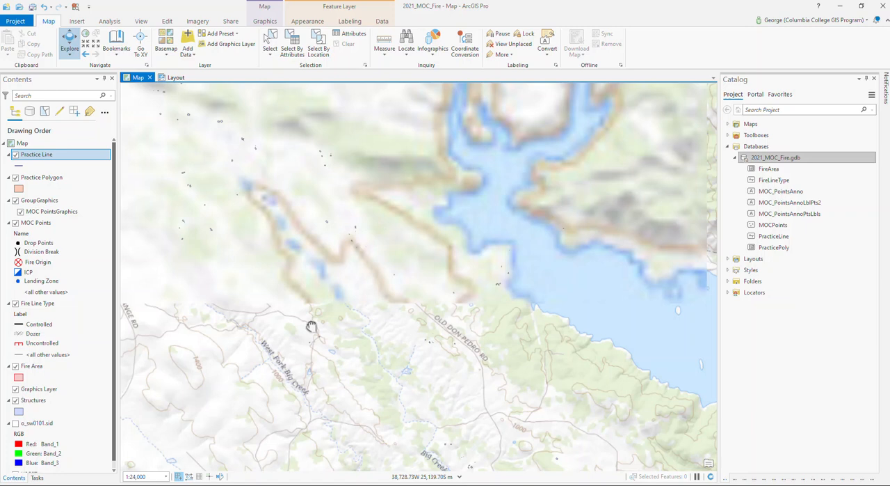
left_click_drag(289, 329, 452, 331)
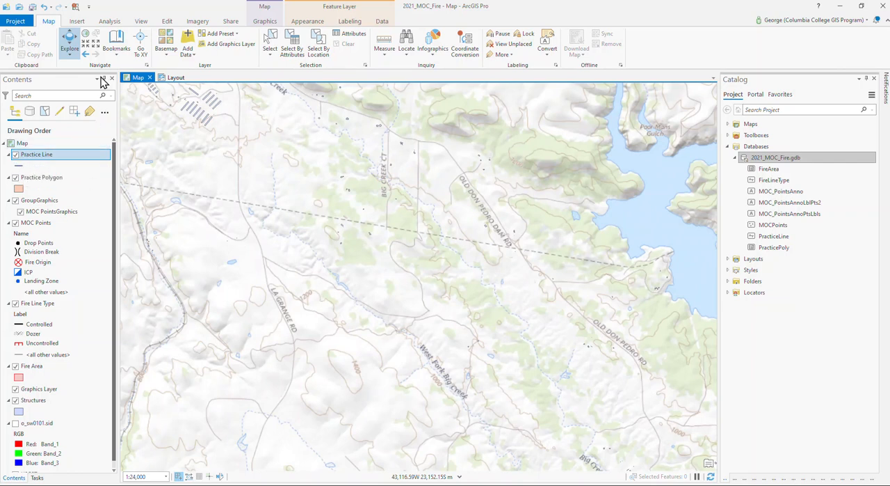
Draw a freehand Practice Polygon feature with a notch in its west side, just north of West Fork Big Creek
left_click(167, 22)
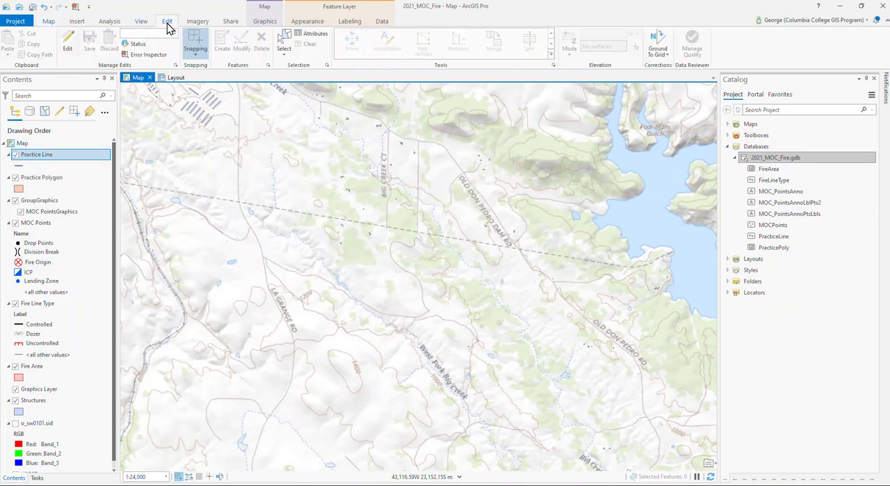
left_click(68, 43)
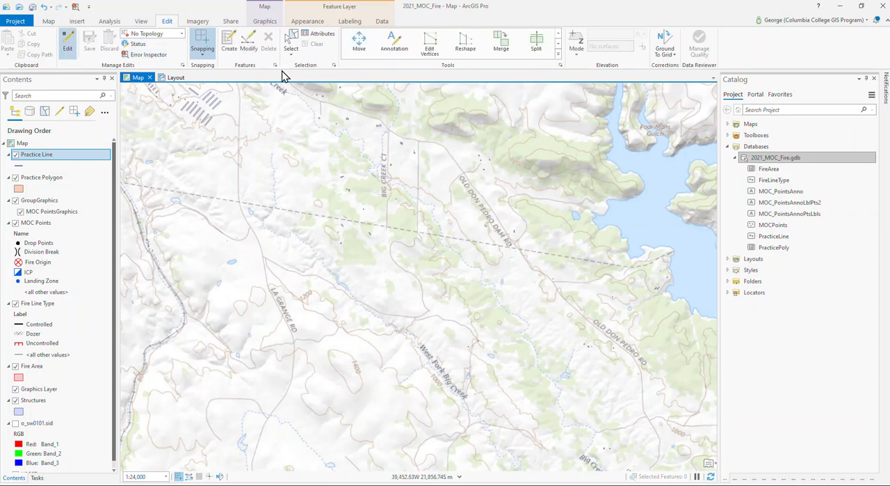
left_click(228, 44)
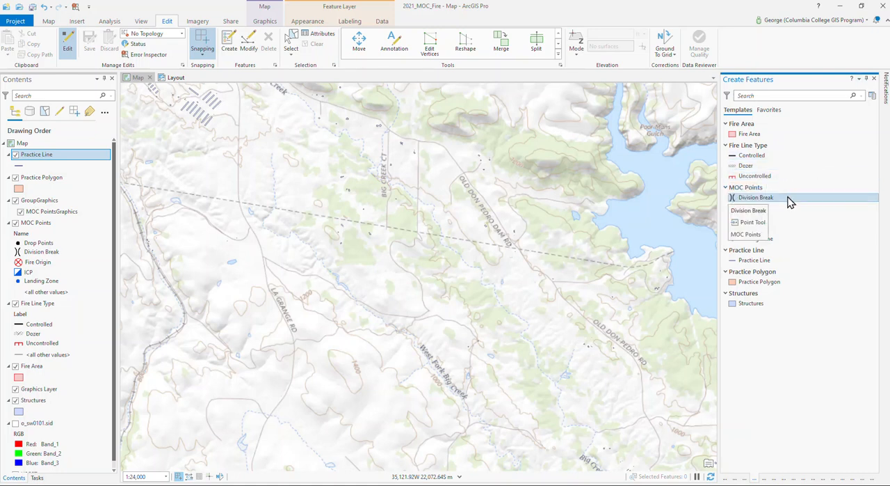
left_click(757, 285)
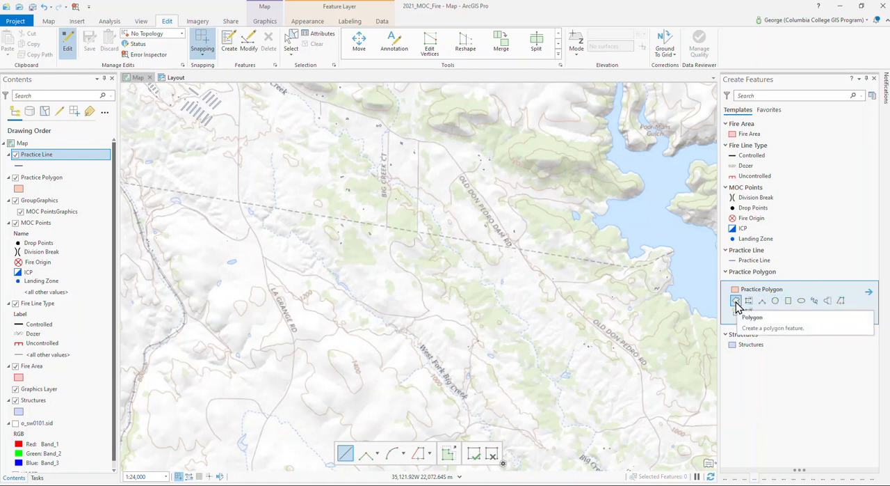
left_click(815, 301)
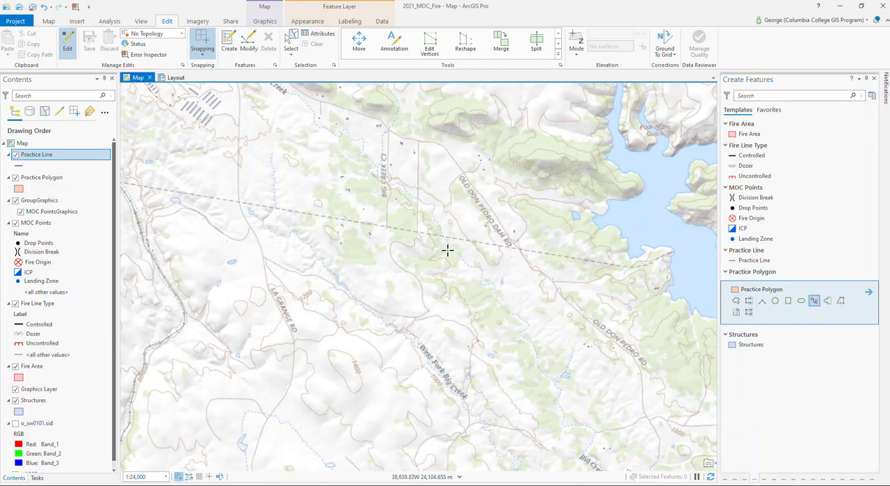
mouse_move(373, 256)
left_mouse_down()
mouse_move(404, 244)
mouse_move(465, 256)
mouse_move(473, 276)
mouse_move(460, 318)
mouse_move(366, 312)
mouse_move(354, 303)
mouse_move(368, 295)
mouse_move(360, 267)
mouse_move(372, 254)
left_mouse_up()
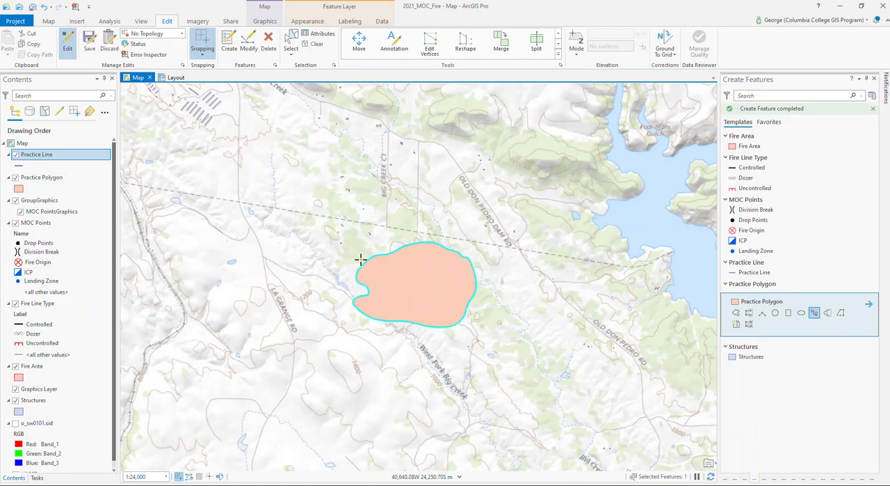
Draw a Practice Line about 4,444 m long clockwise around the practice polygon from its east edge, bulging outside it on the south and bridging the west notch
left_click(753, 274)
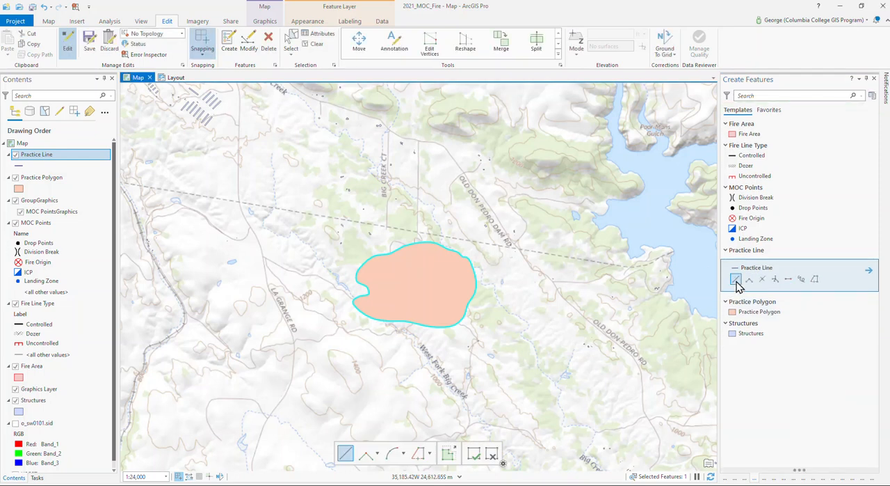
left_click(736, 280)
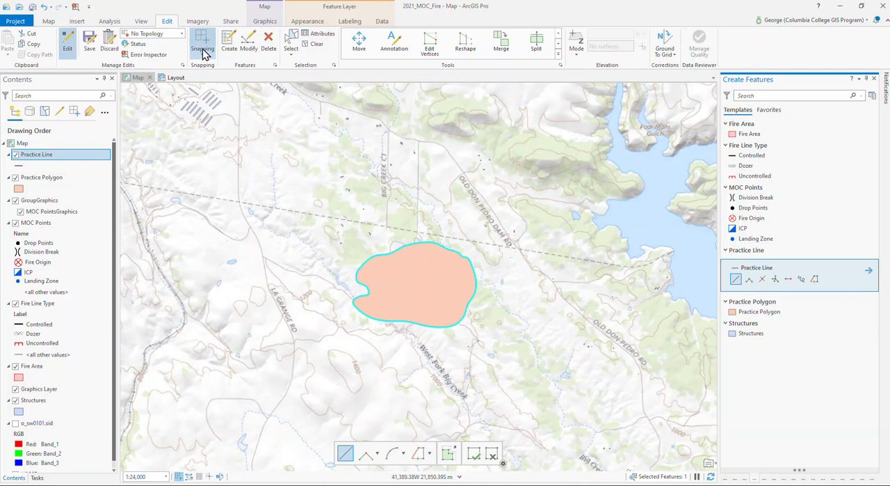
left_click(477, 282)
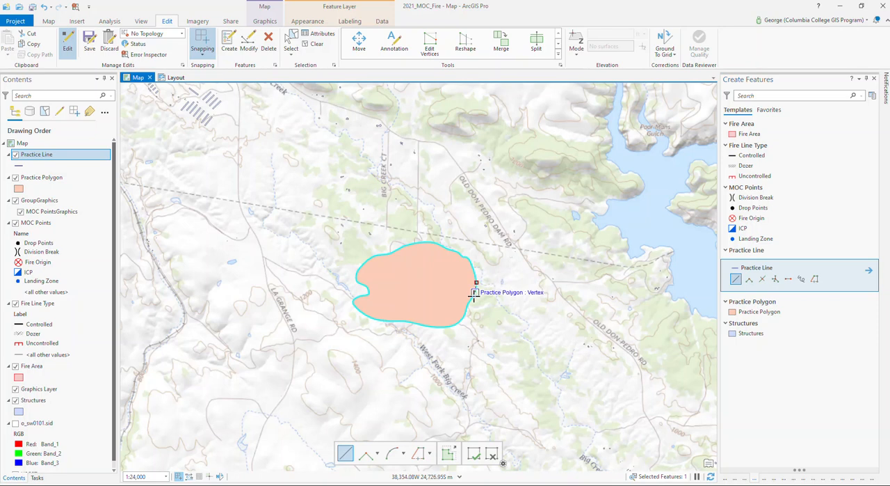
left_click(475, 292)
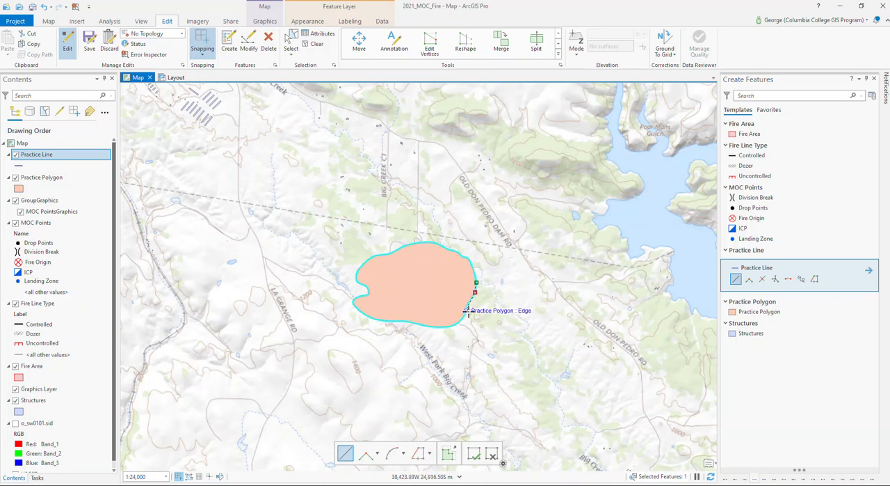
left_click(466, 310)
left_click(461, 320)
left_click(442, 326)
left_click(421, 325)
left_click(410, 333)
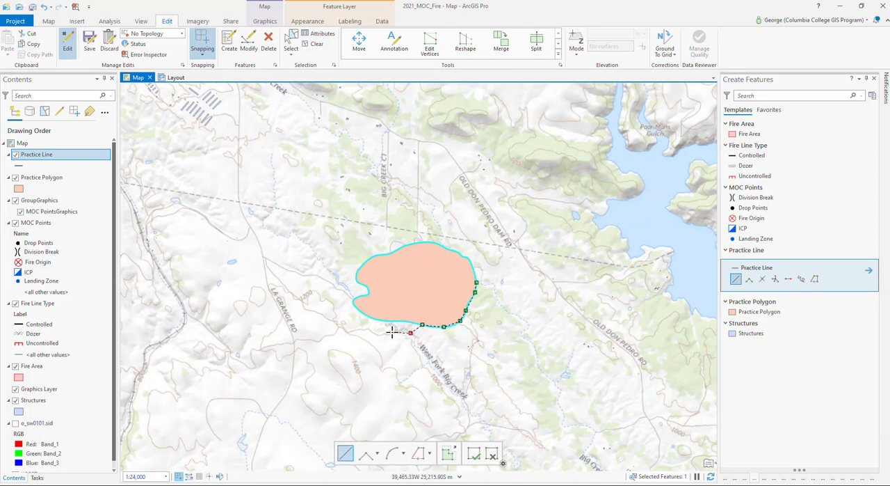
left_click(375, 318)
left_click(361, 311)
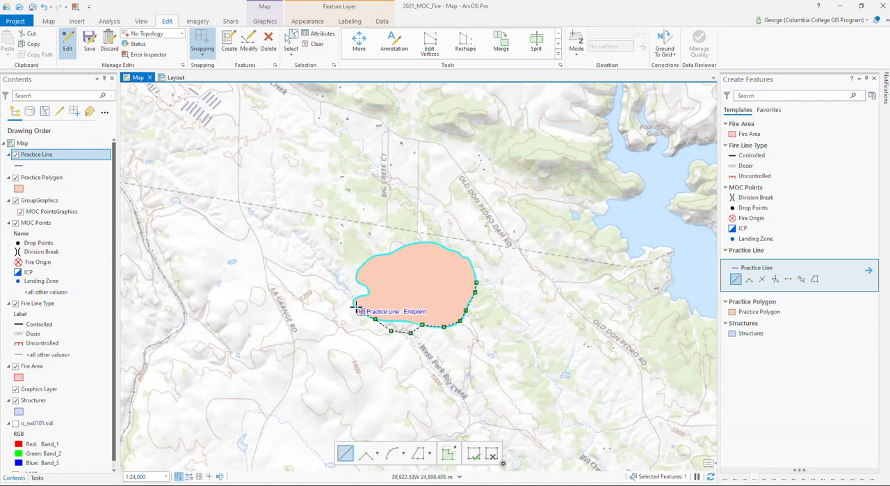
left_click(353, 304)
left_click(353, 292)
left_click(356, 274)
left_click(367, 260)
left_click(394, 251)
left_click(412, 244)
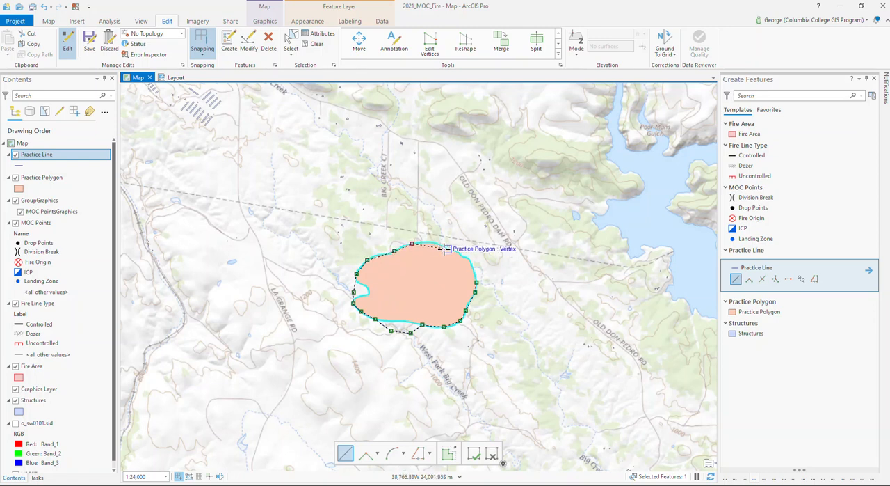
left_click(448, 249)
left_click(467, 268)
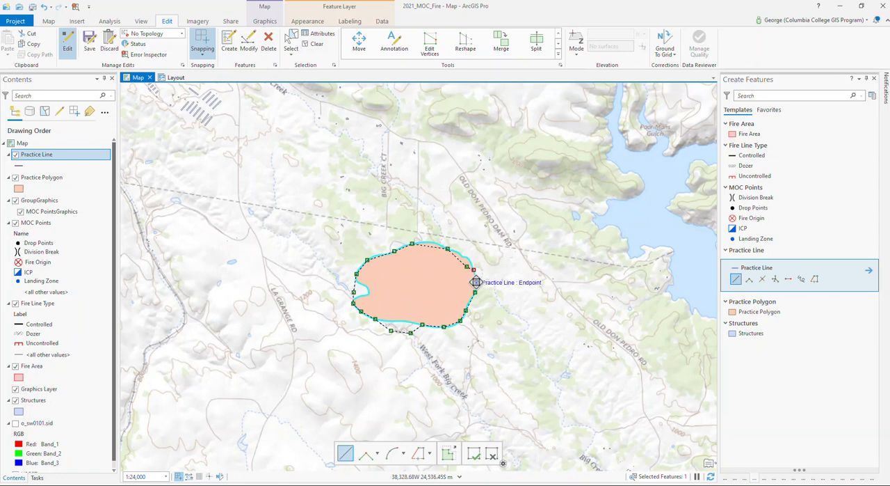
double_click(475, 282)
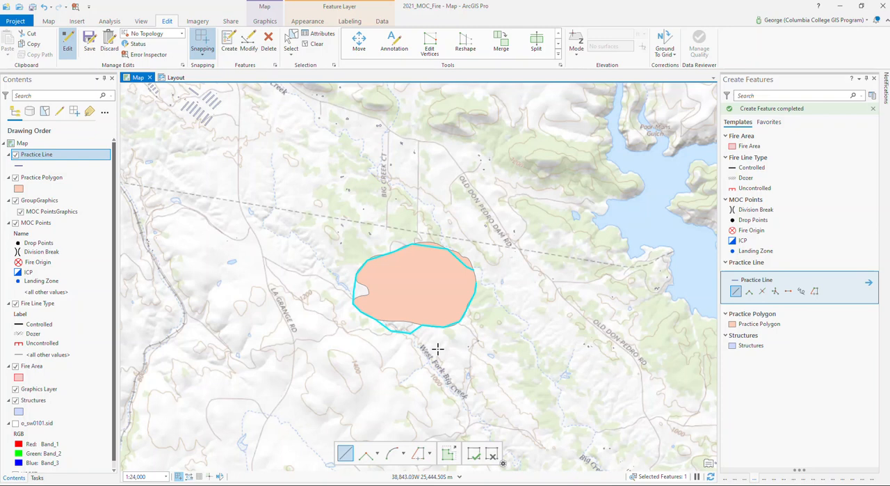
Reshape the practice line's southern bulge so it follows the practice polygon's south edge
scroll(437, 347, "up", 2)
scroll(435, 349, "up", 2)
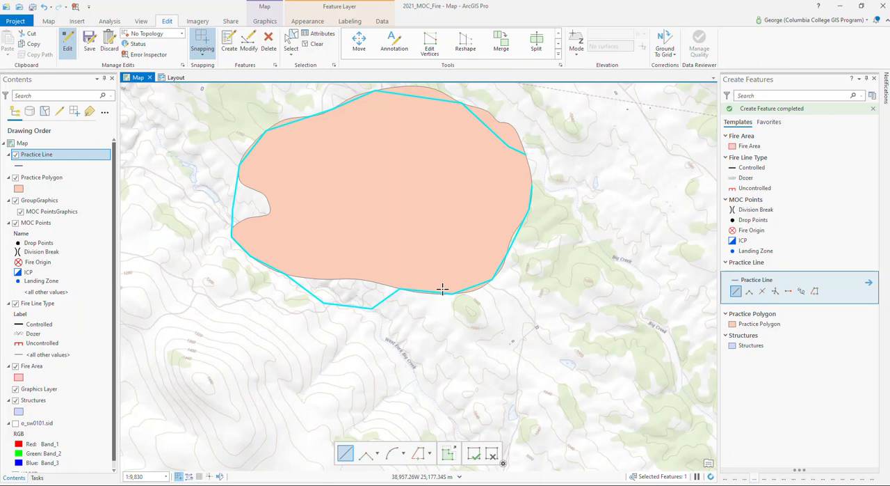
left_click(249, 48)
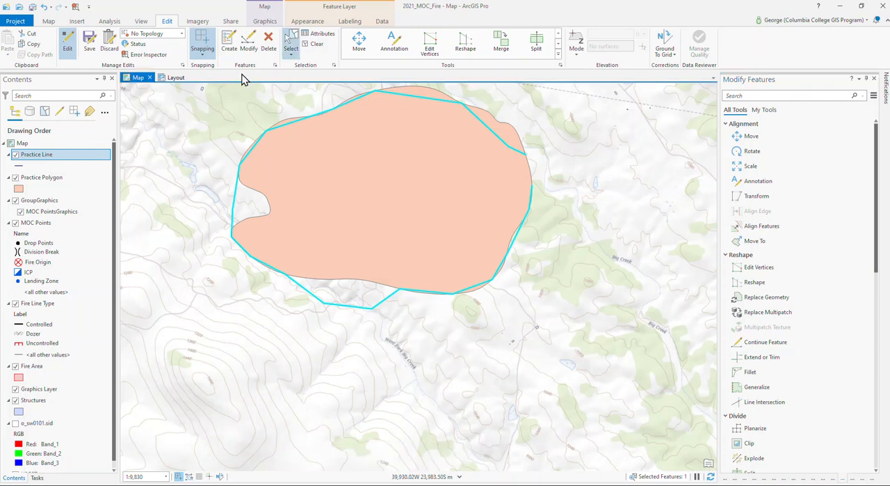
left_click(66, 50)
left_click(292, 50)
left_click(251, 46)
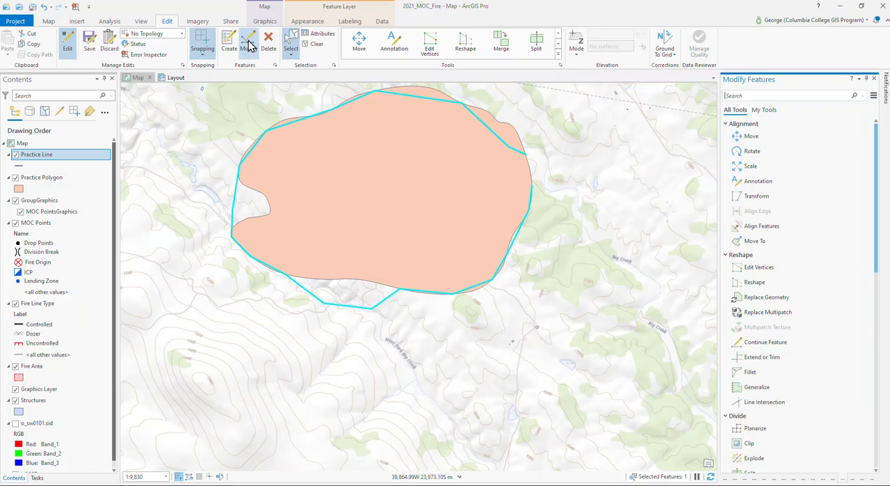
left_click(466, 50)
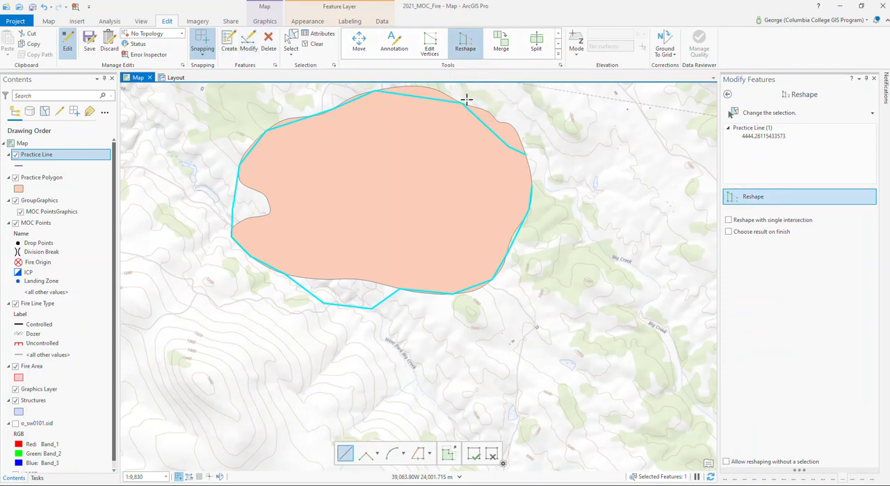
left_click(406, 290)
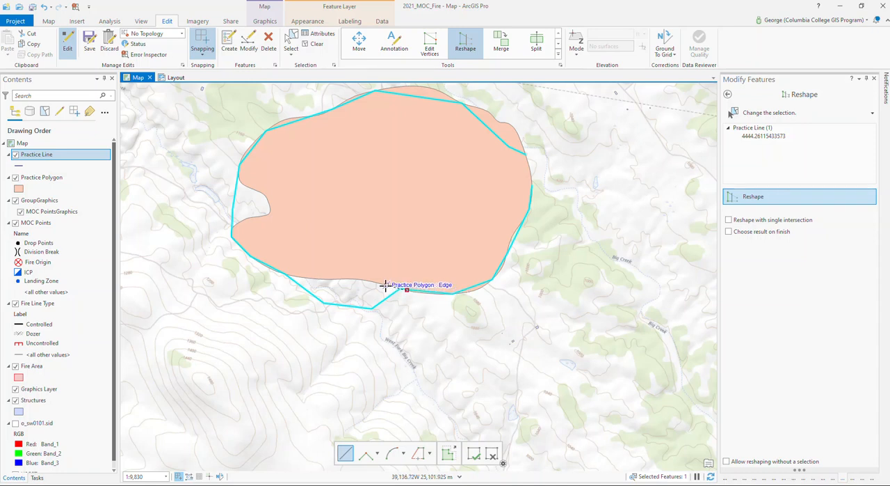
left_click(384, 284)
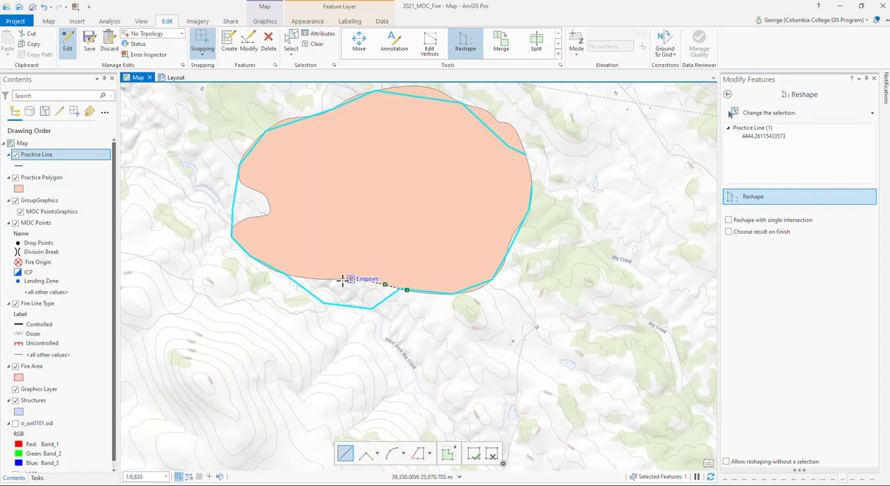
left_click(299, 277)
double_click(279, 273)
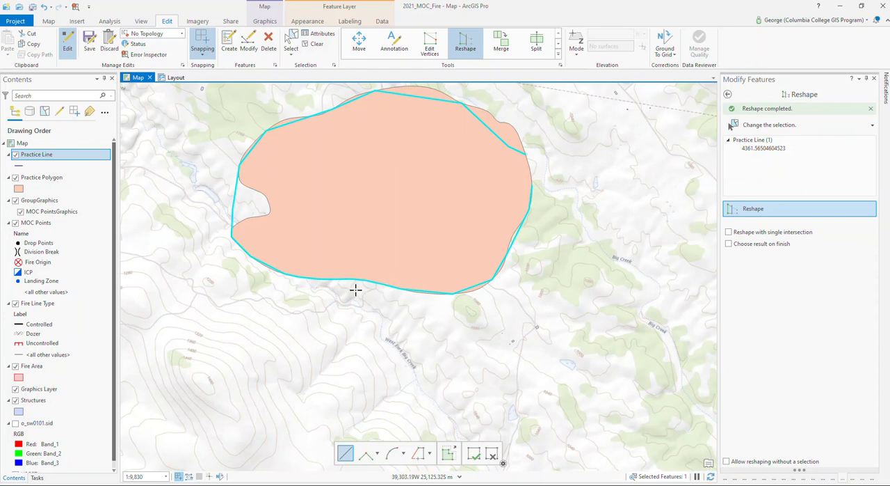
Reshape the practice line's west side to follow the notch in the practice polygon's edge
left_click(231, 235)
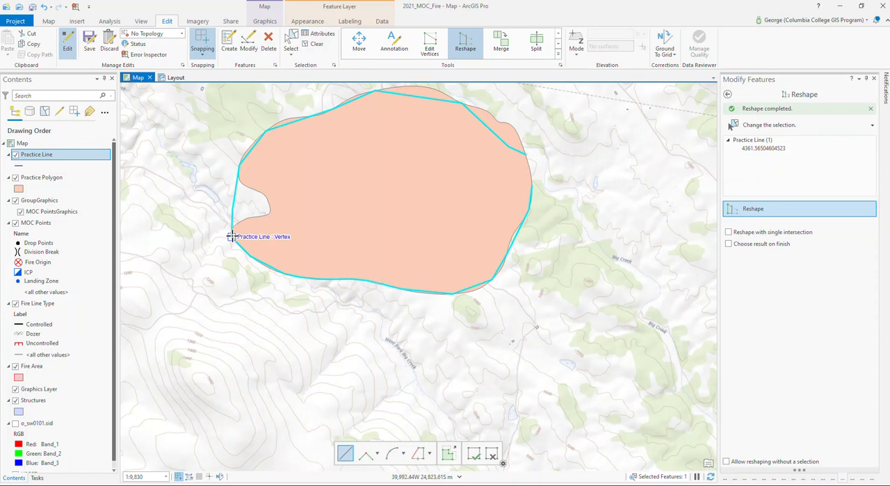
left_click(238, 222)
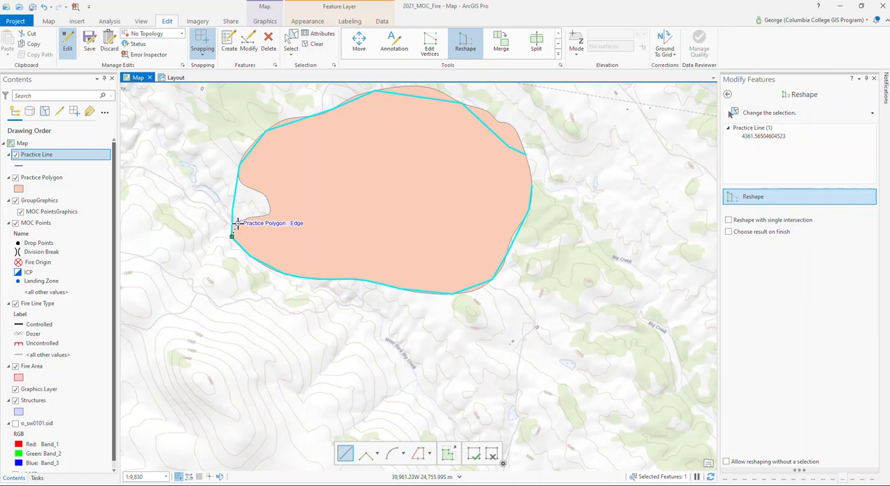
left_click(257, 217)
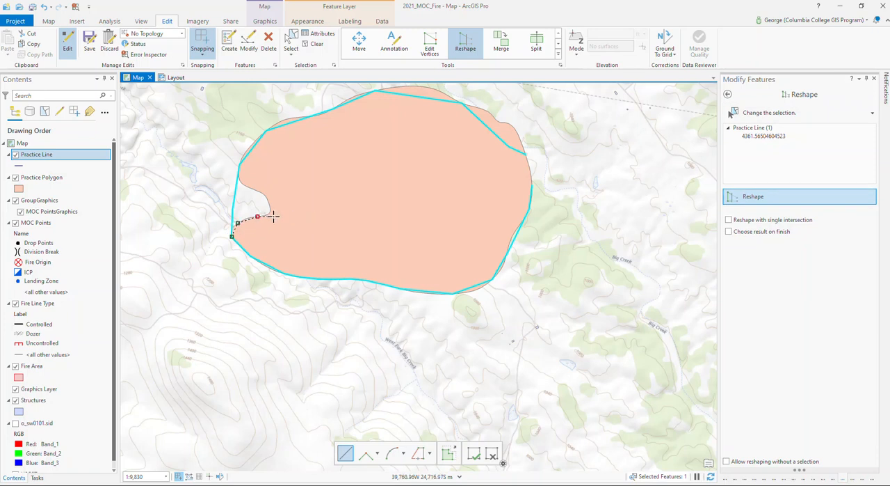
left_click(269, 211)
left_click(267, 198)
left_click(256, 190)
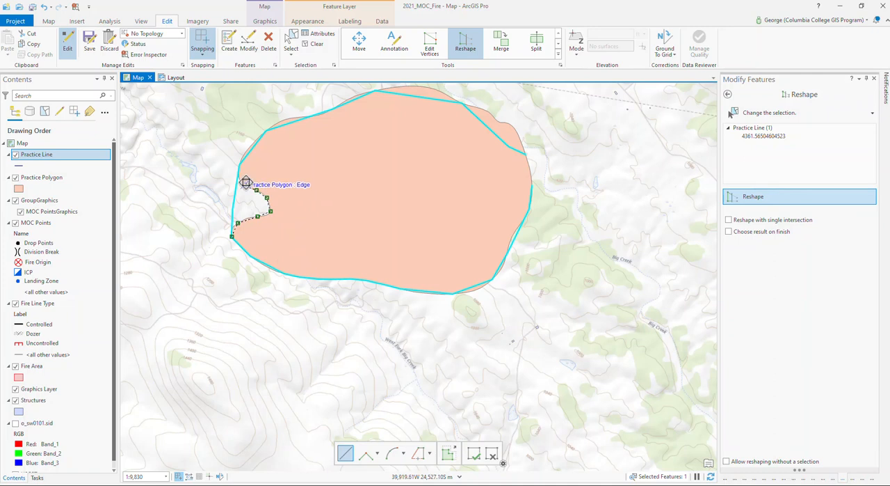
double_click(240, 166)
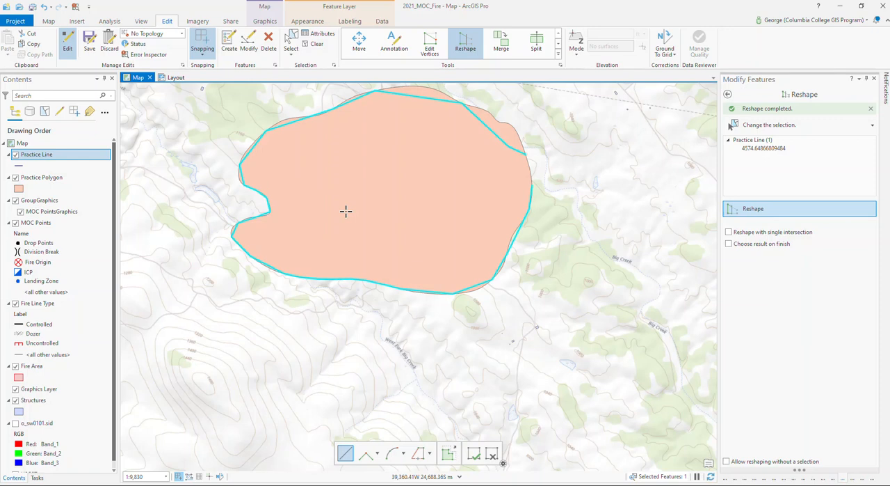
Measure the gaps between the practice line and the practice polygon's edge on the north and northeast sides
left_click_drag(596, 218, 604, 328)
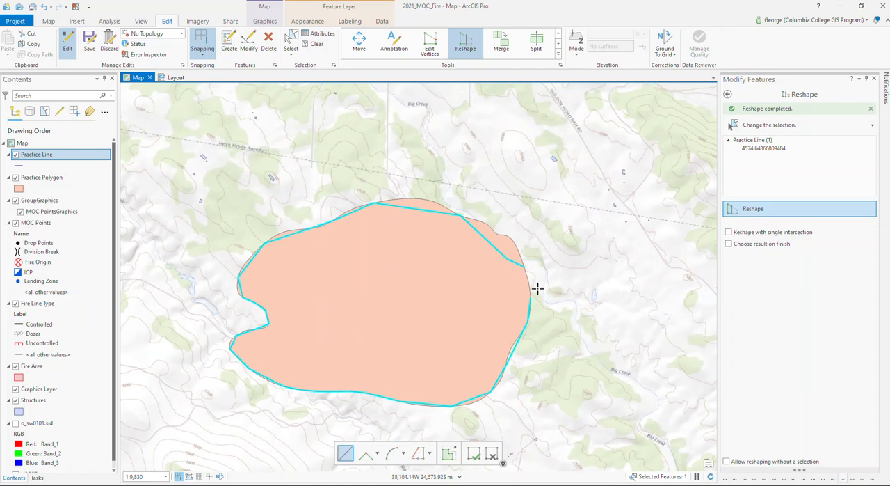
scroll(486, 259, "up", 2)
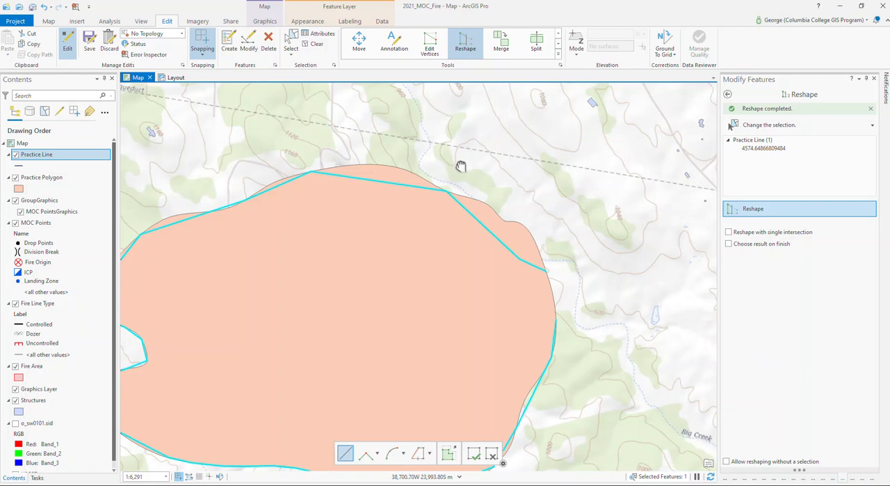
left_click_drag(461, 174, 533, 165)
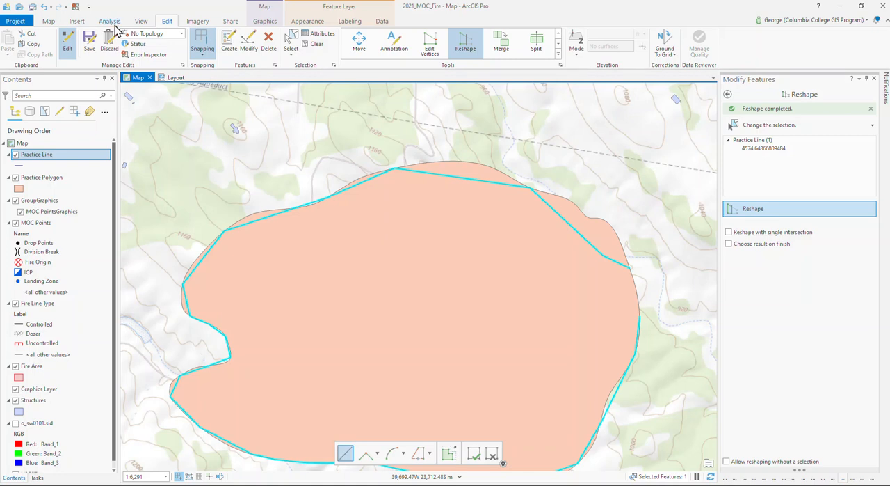
left_click(48, 22)
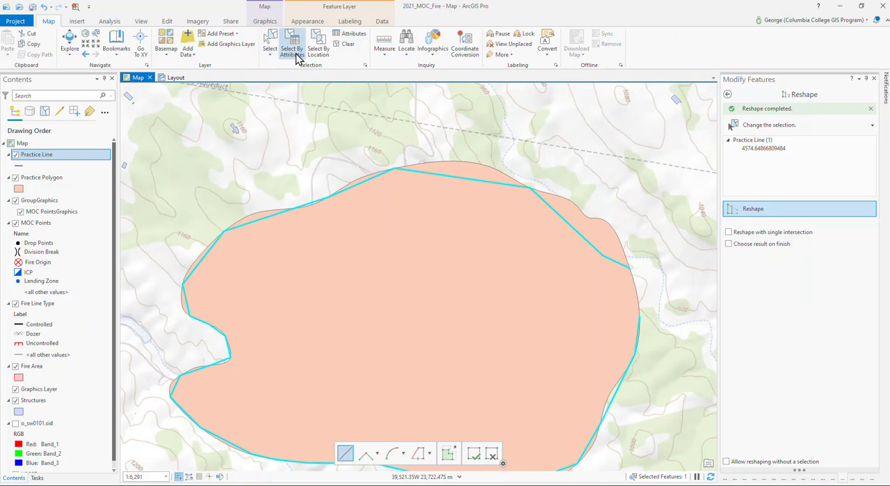
left_click(386, 55)
left_click(396, 70)
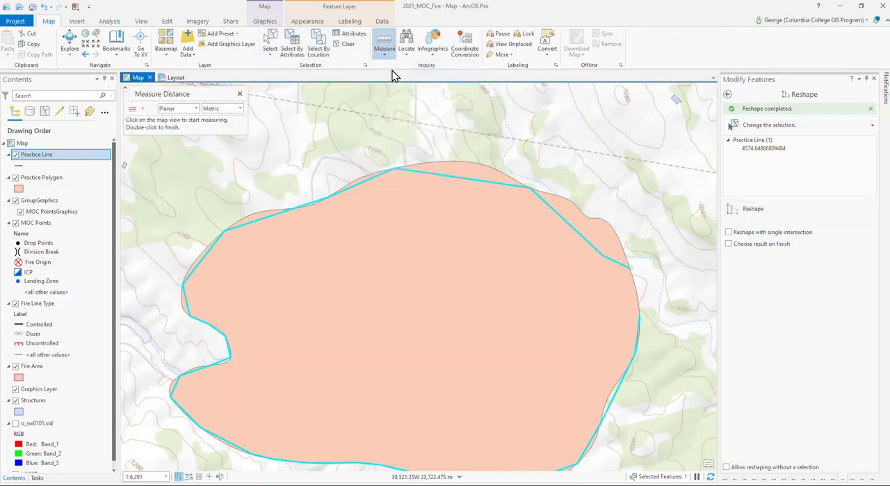
left_click(470, 179)
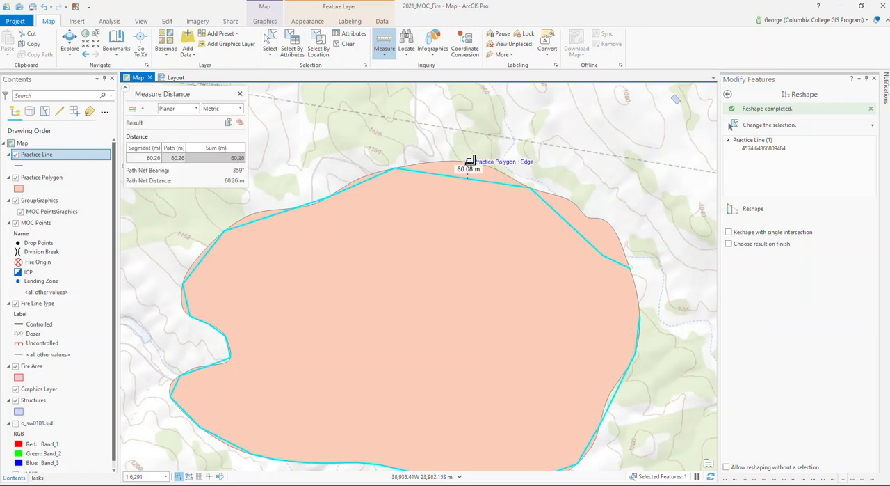
double_click(472, 162)
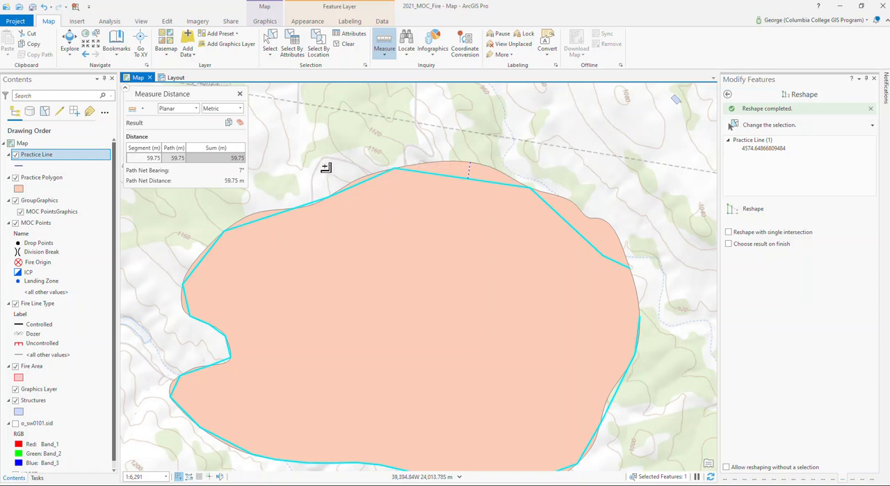
left_click(584, 240)
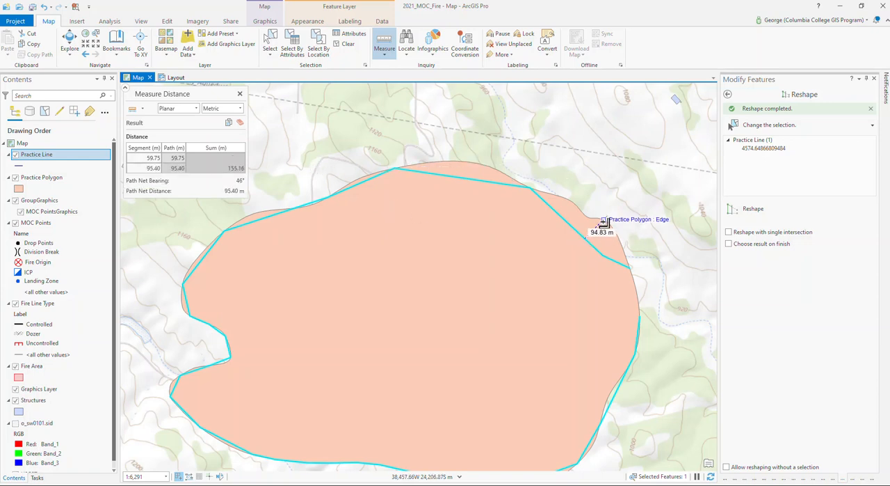
double_click(603, 221)
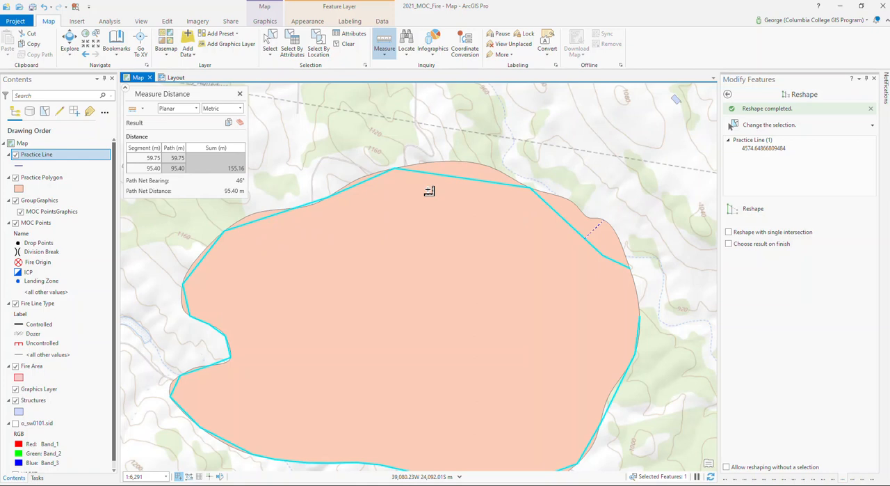
left_click(240, 93)
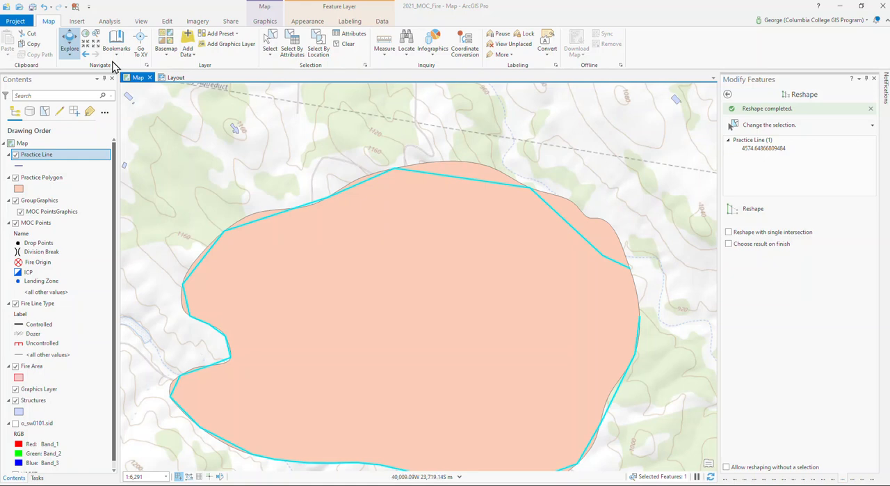
Open the Snap geoprocessing tool from the Editing Tools toolbox and set Practice Line as its input features
left_click(109, 22)
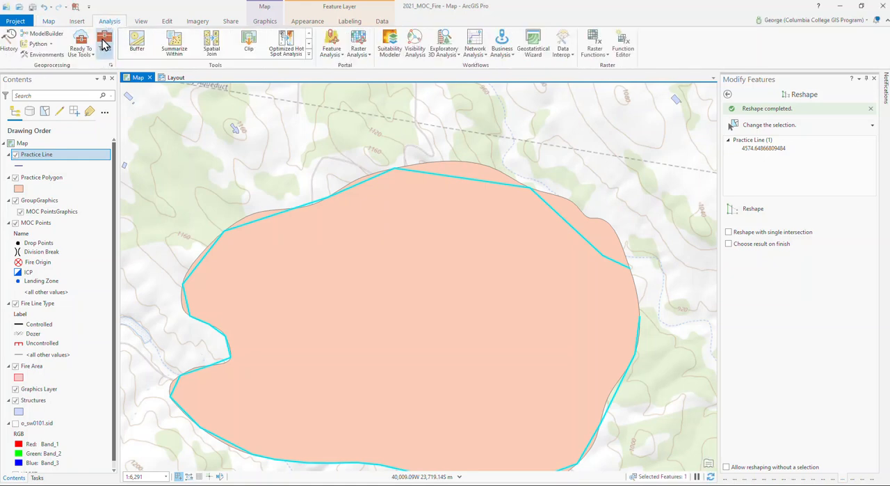
left_click(103, 45)
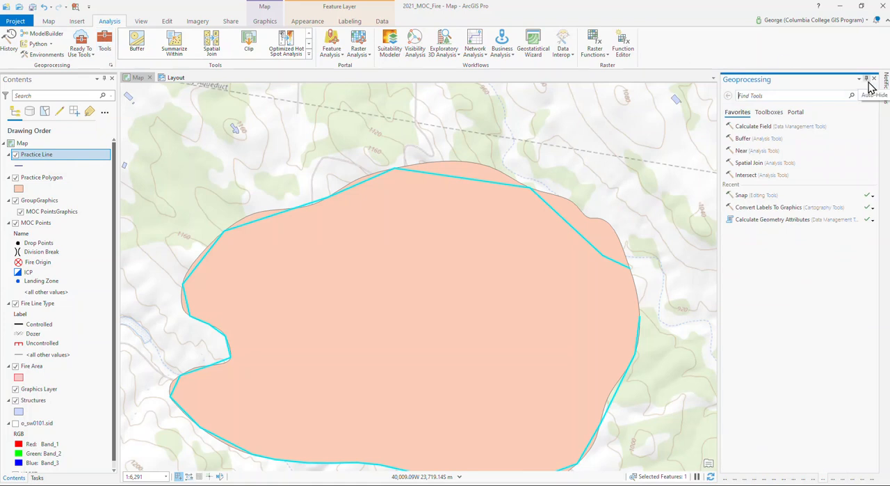
left_click(734, 196)
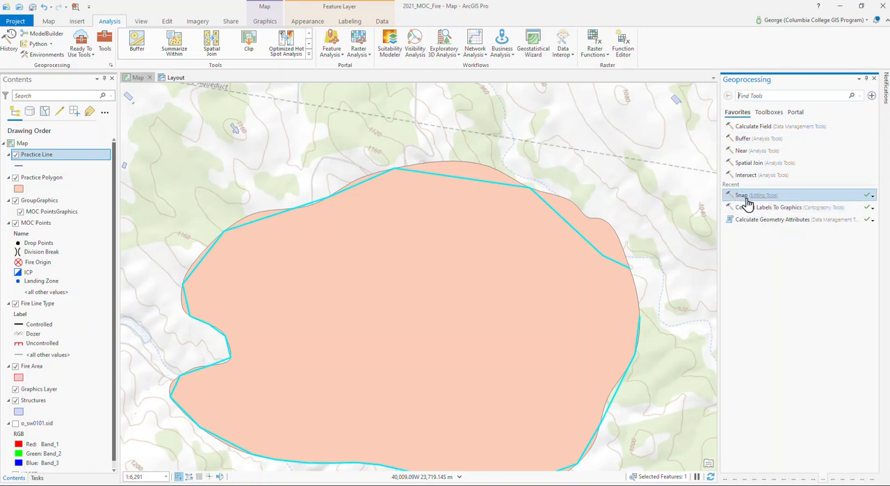
left_click(770, 117)
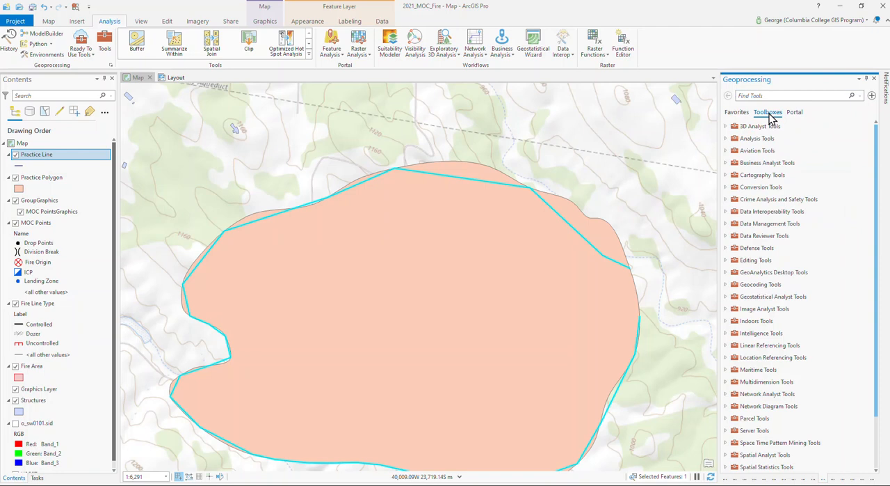
left_click(726, 262)
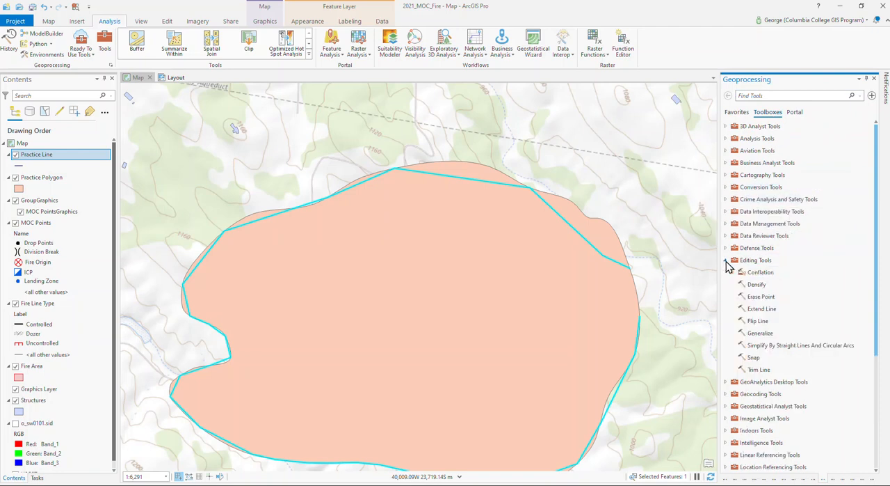
left_click(752, 287)
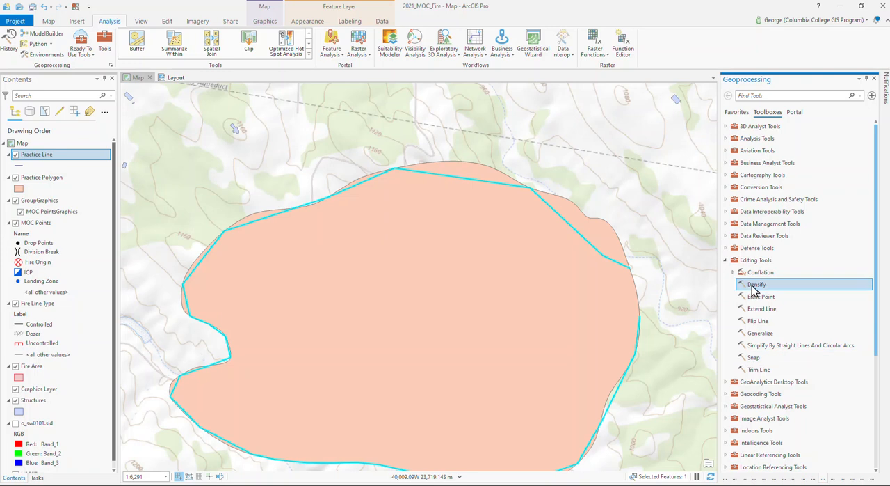
left_click(755, 359)
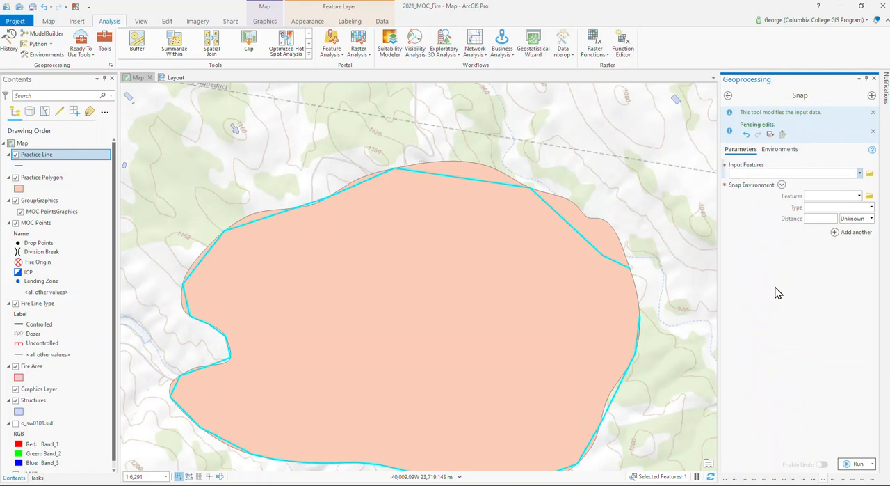
left_click(860, 174)
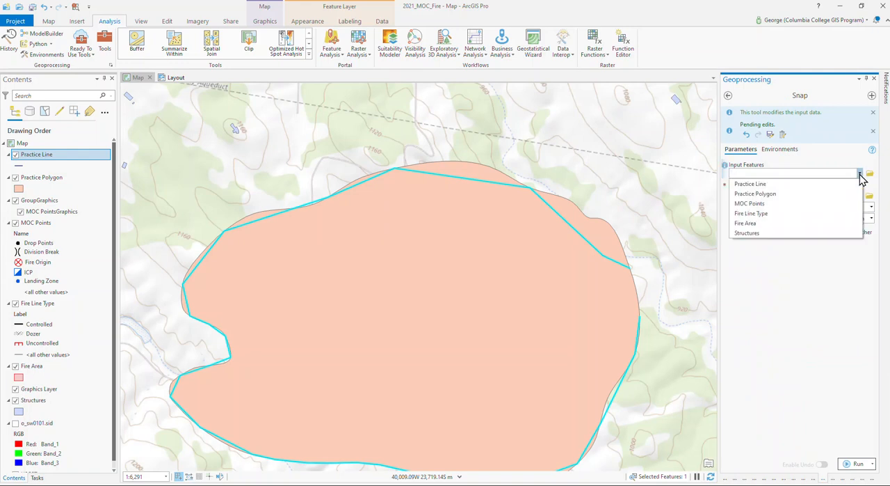
left_click(789, 186)
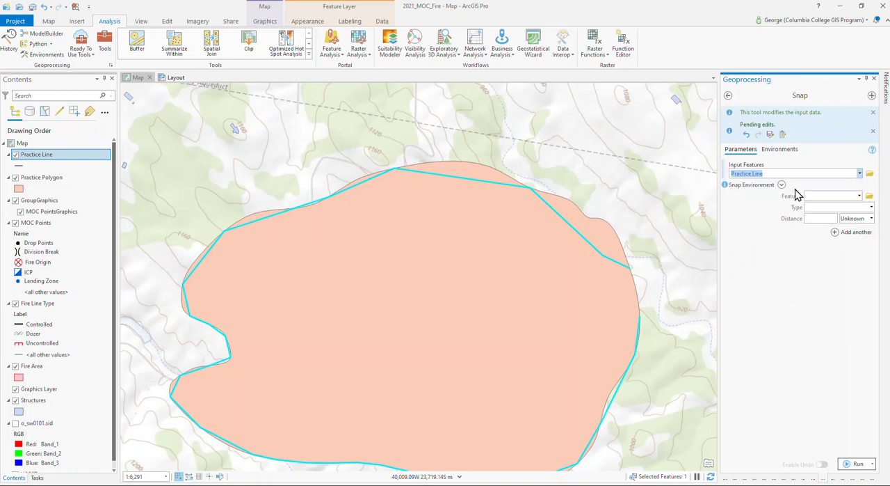
Set the snap environment to Practice Polygon, type Edge, distance 100 Meters, and run the Snap tool
left_click(860, 197)
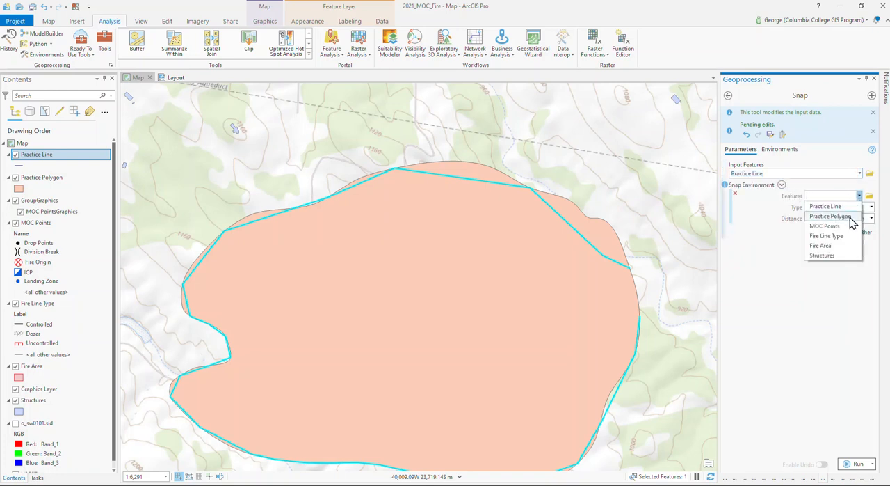
left_click(851, 221)
left_click(872, 208)
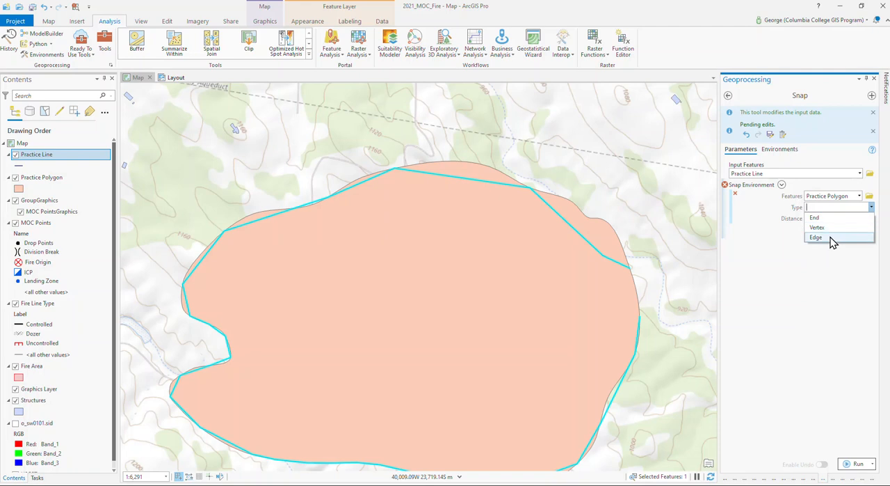
left_click(831, 238)
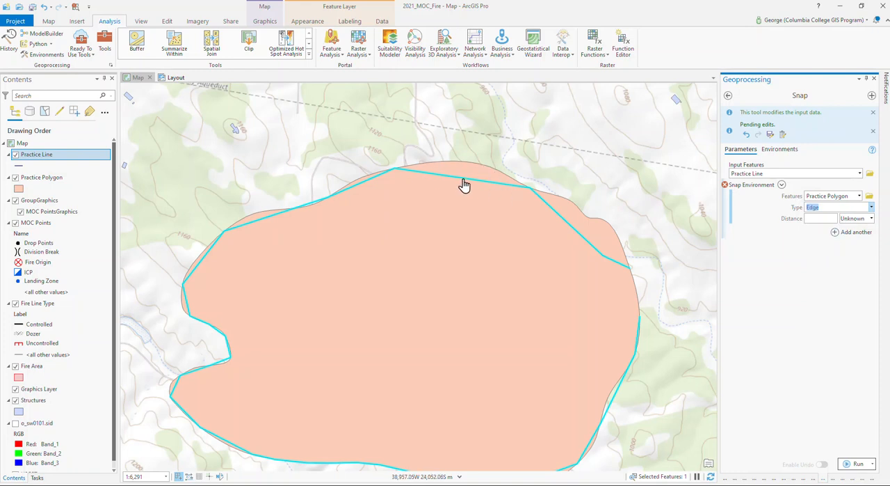
left_click(831, 221)
type("100")
left_click(873, 218)
left_click(852, 238)
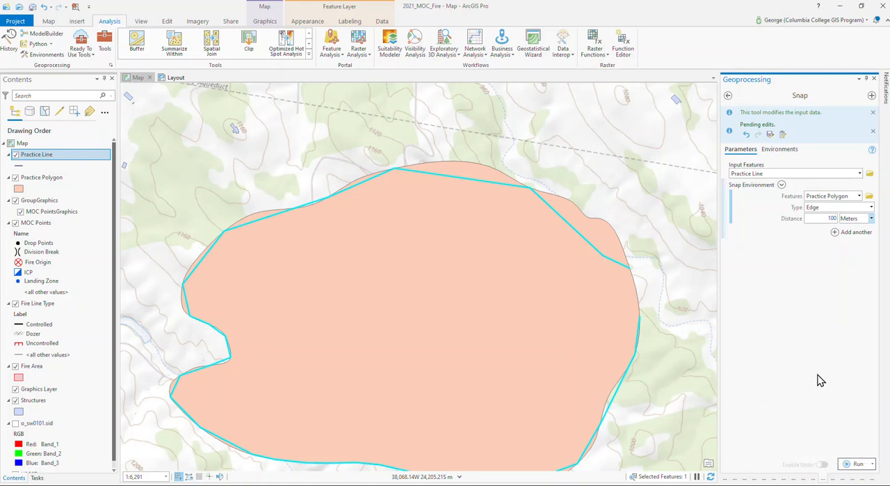
left_click(856, 464)
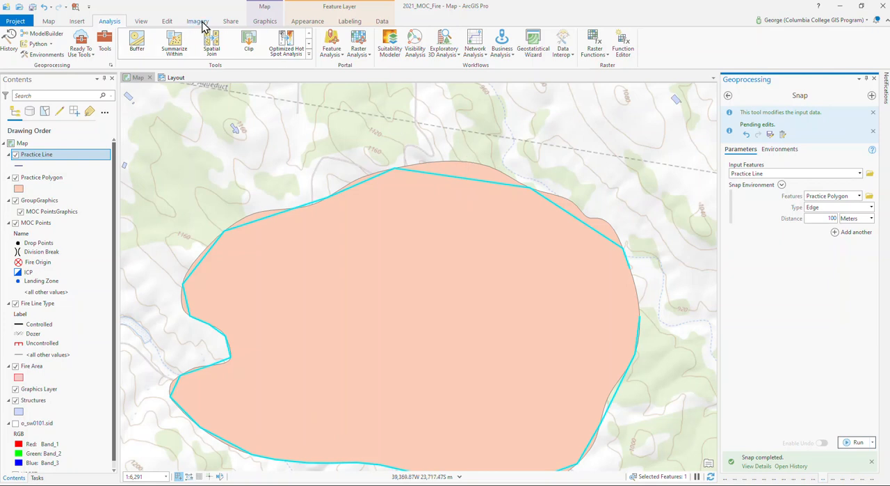
Add five vertices to the practice line with Edit Vertices: two on the north segment, one on the northwest and two on the northeast
left_click(167, 24)
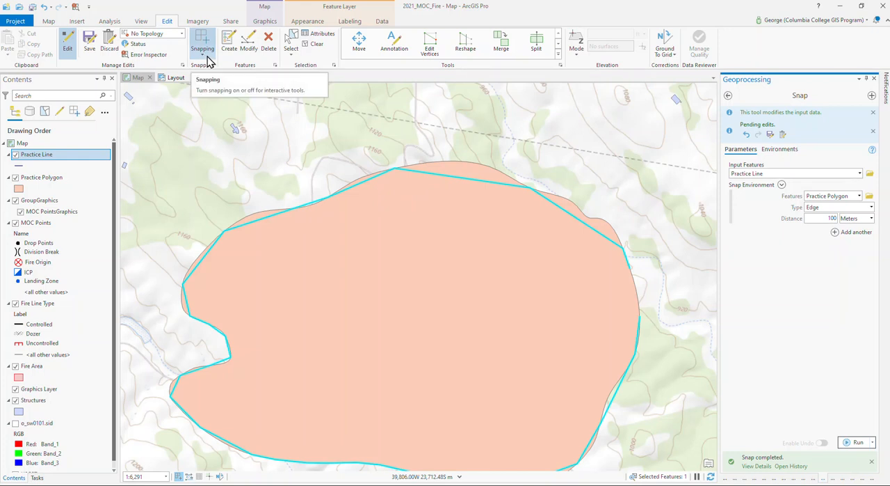
left_click(249, 47)
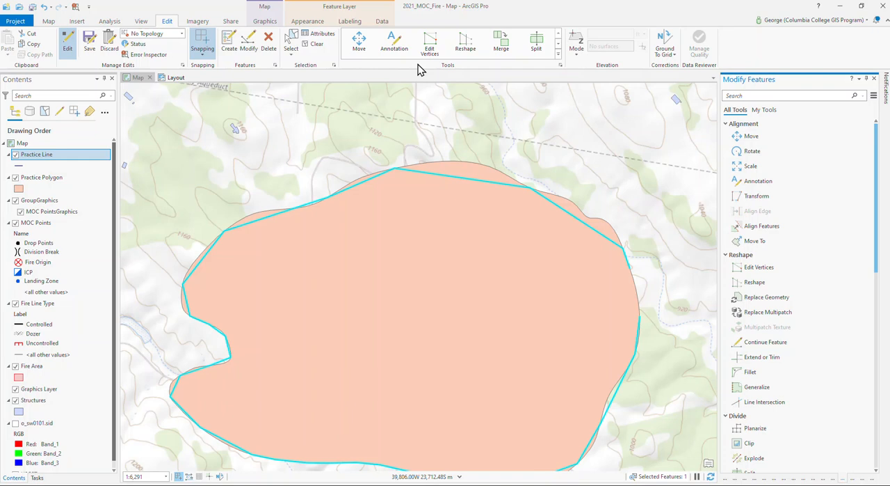
left_click(430, 44)
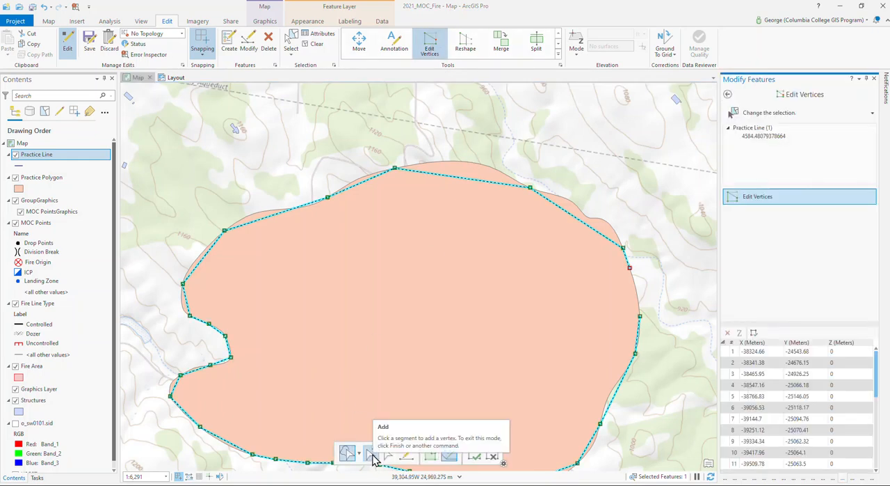
left_click(372, 456)
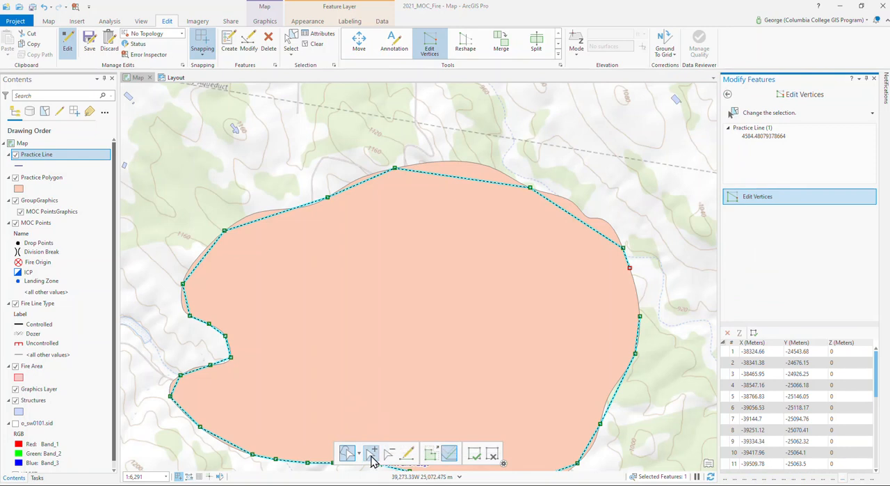
left_click(436, 174)
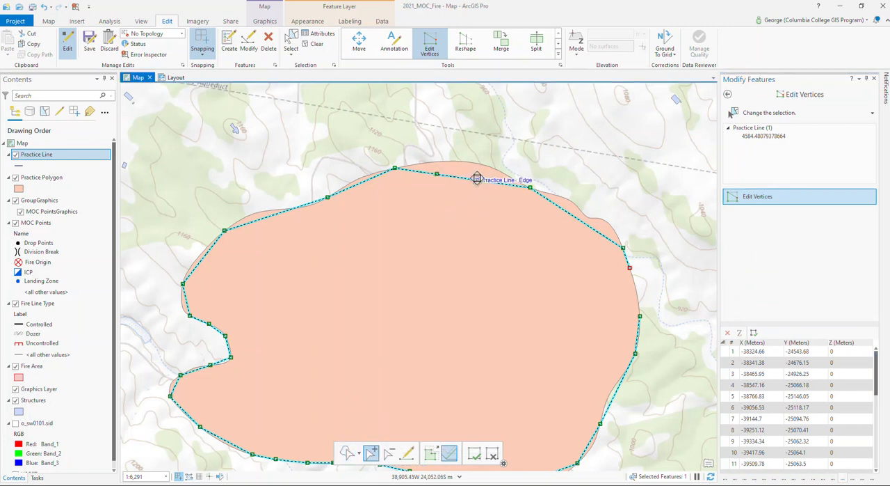
left_click(261, 218)
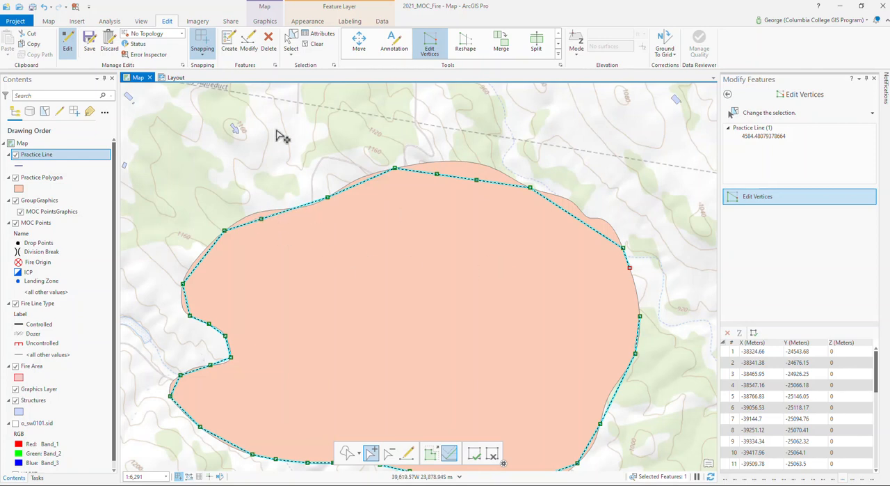
left_click(566, 210)
left_click(602, 234)
left_click(727, 94)
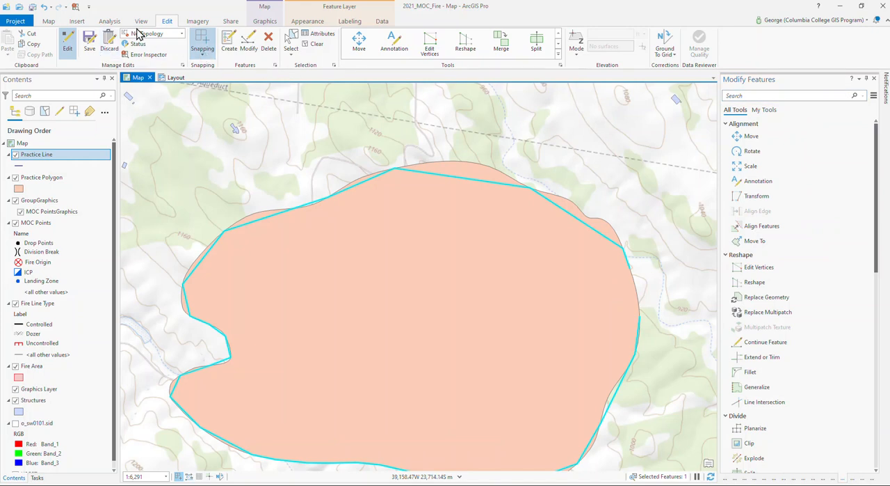
Reopen the Snap geoprocessing tool from the Editing Tools toolbox and choose Practice Line as its input features
left_click(103, 22)
left_click(105, 45)
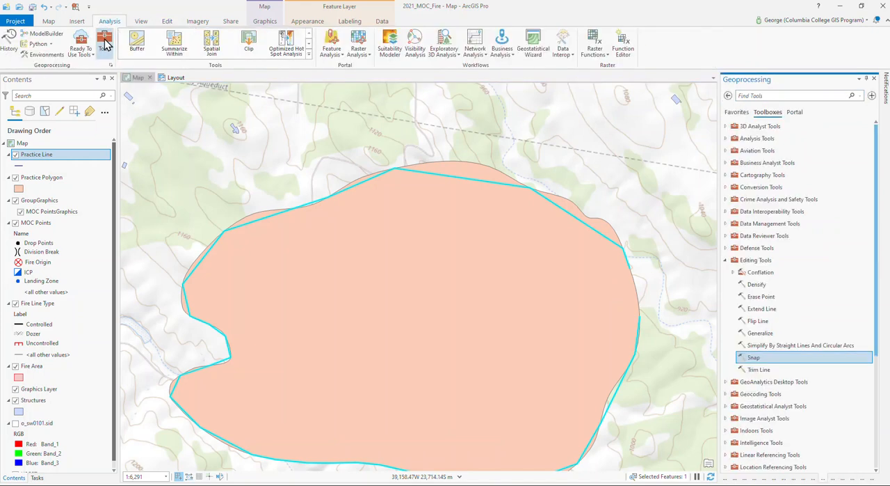
double_click(747, 358)
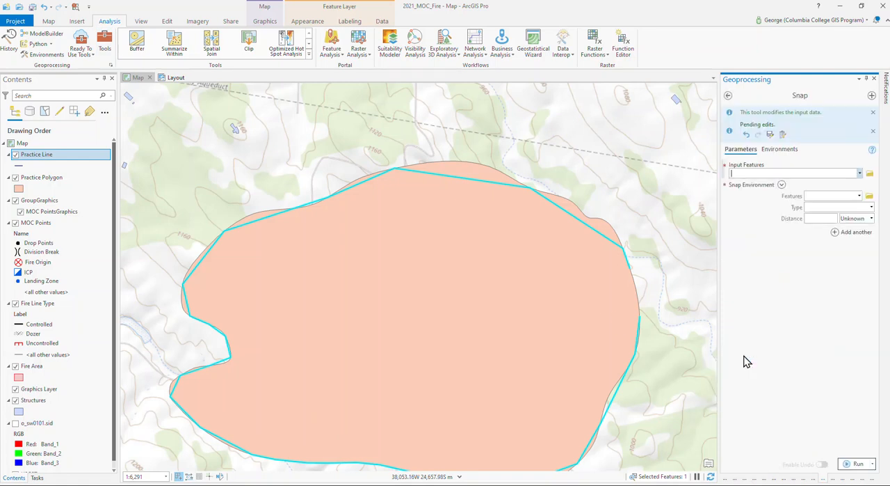
left_click(860, 175)
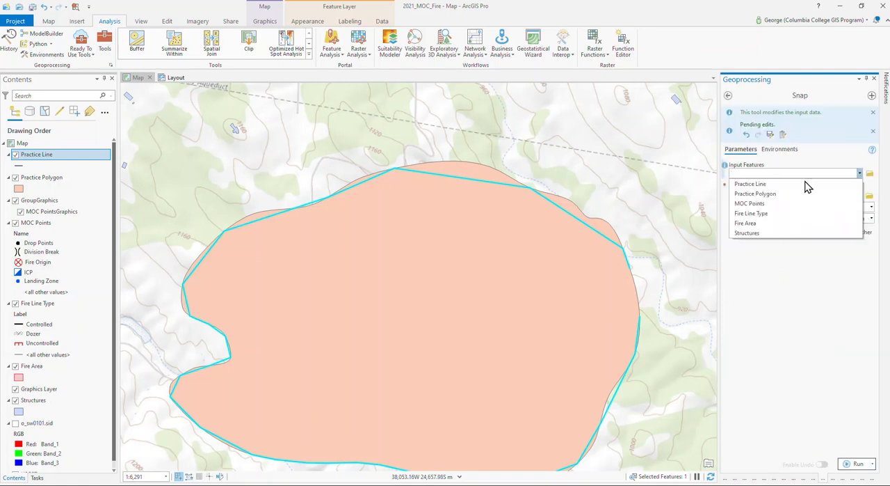
left_click(788, 185)
Snap the practice line to Practice Polygon with type Edge and a distance of 100 Meters
left_click(860, 195)
left_click(851, 216)
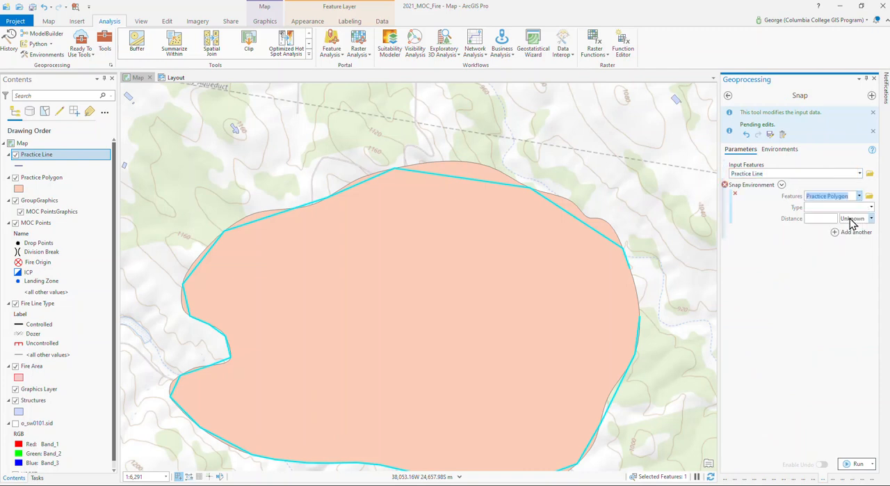
left_click(871, 208)
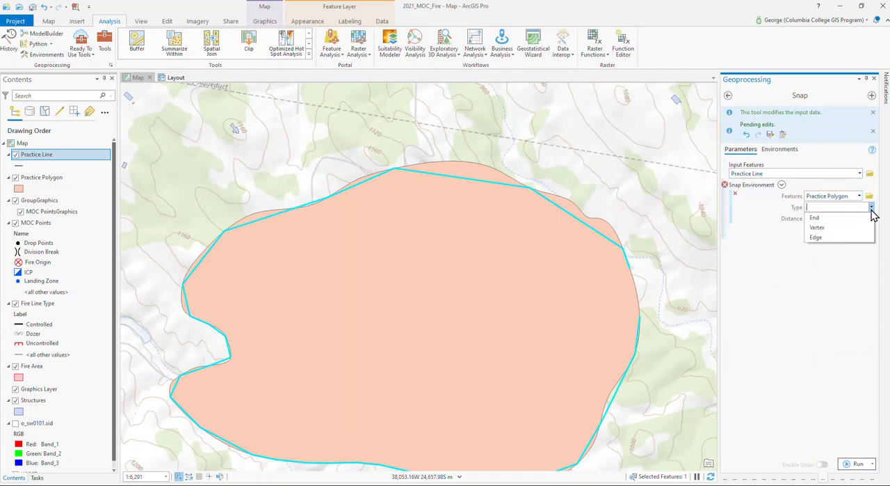
left_click(840, 238)
left_click(828, 217)
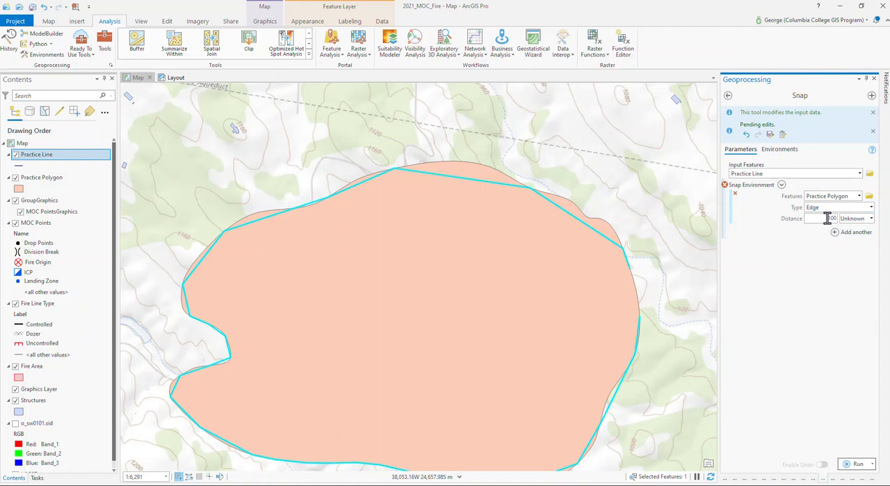
left_click(872, 218)
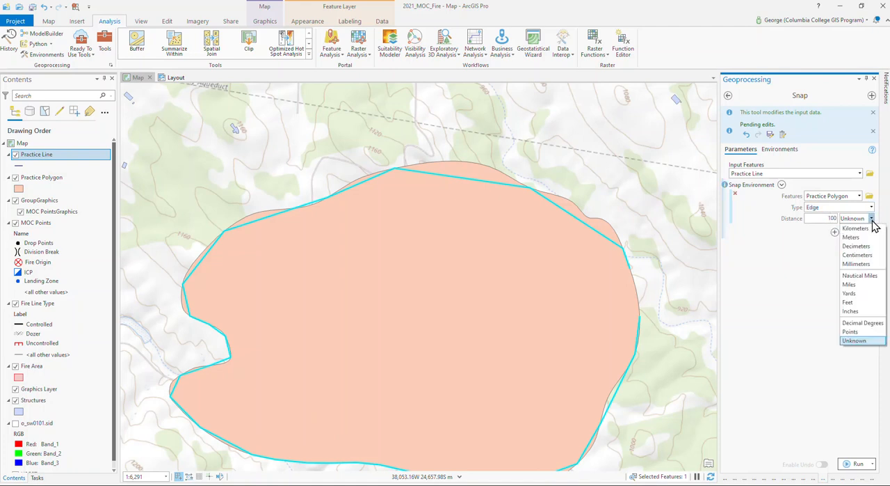
left_click(862, 237)
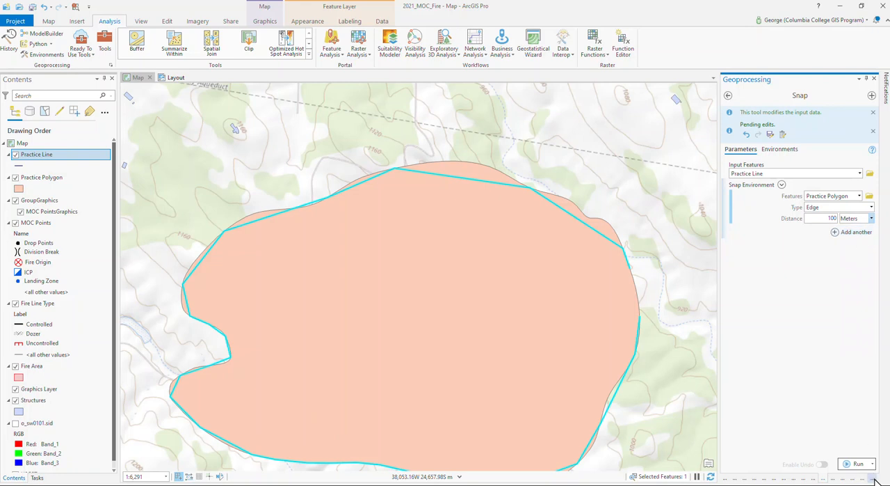
left_click(859, 464)
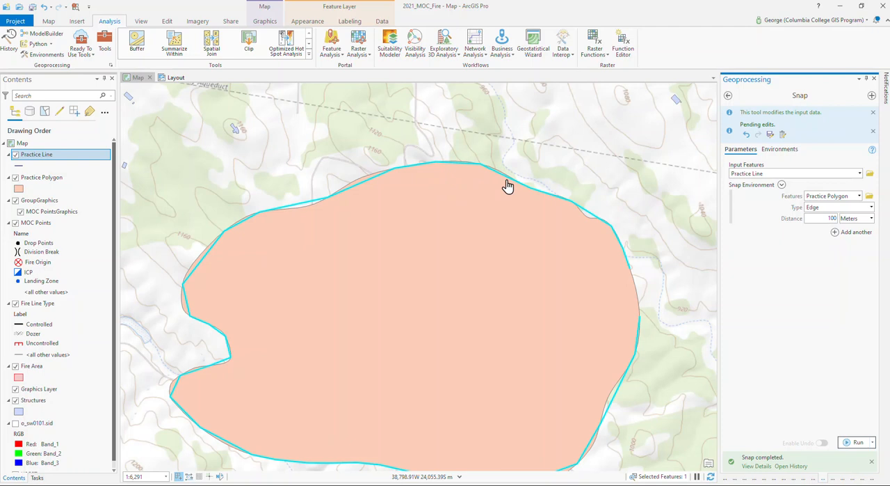
left_click_drag(481, 257, 489, 192)
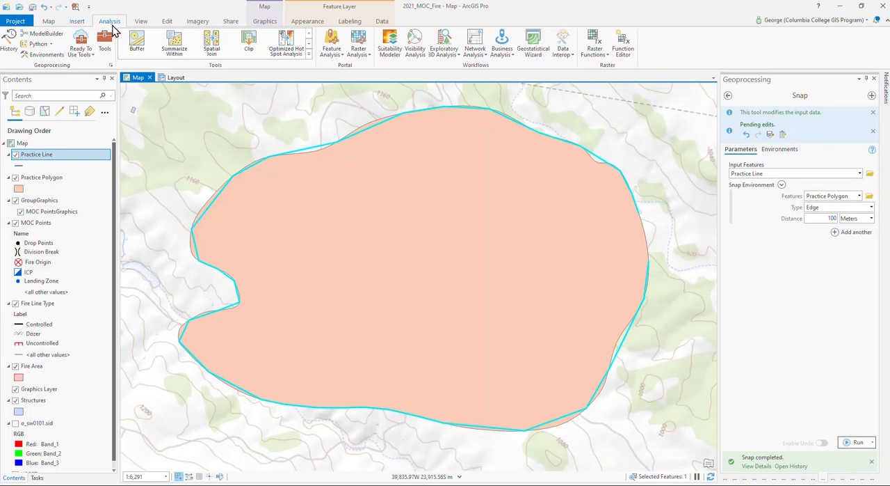
Select the practice polygon on the map and open it in Edit Vertices
left_click(166, 22)
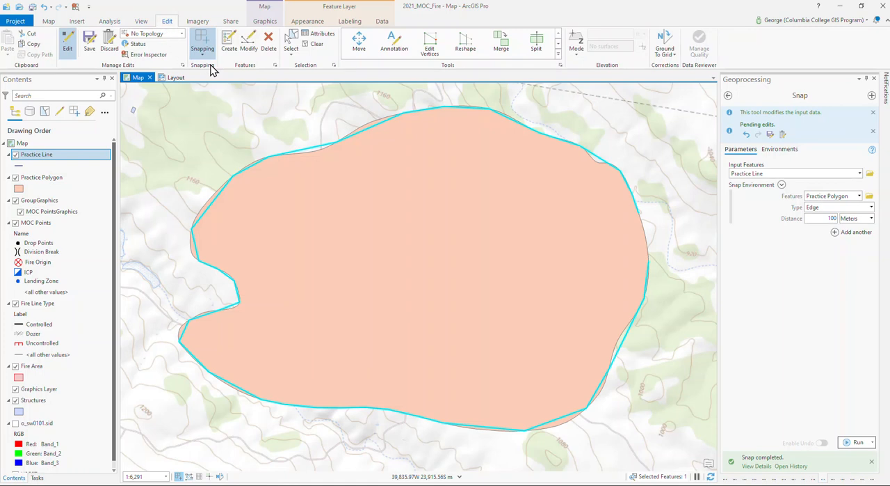
left_click(250, 44)
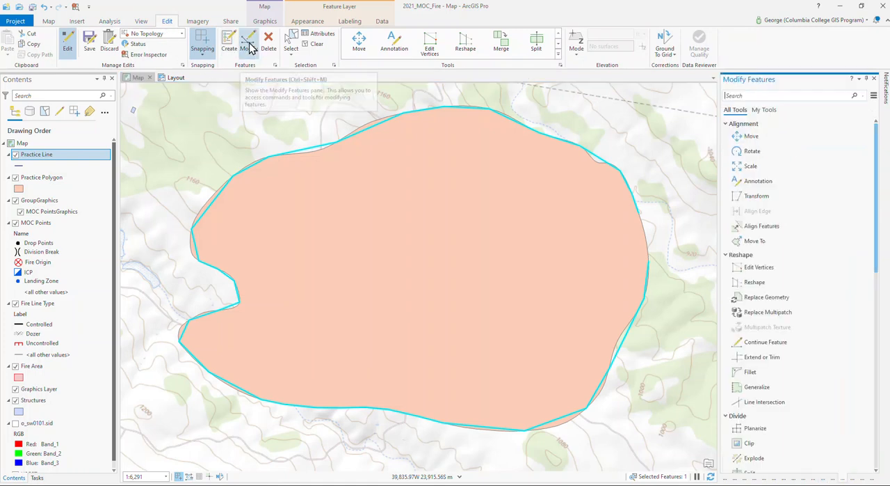
left_click(291, 43)
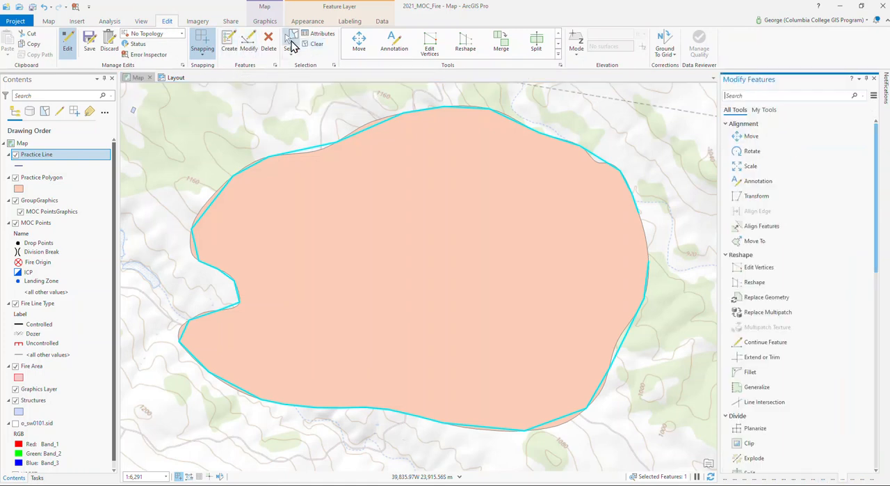
left_click(323, 157)
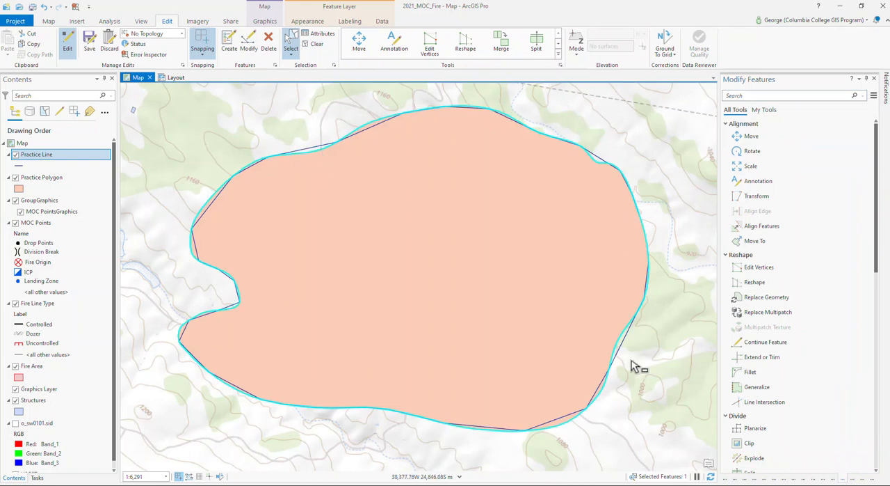
left_click(429, 46)
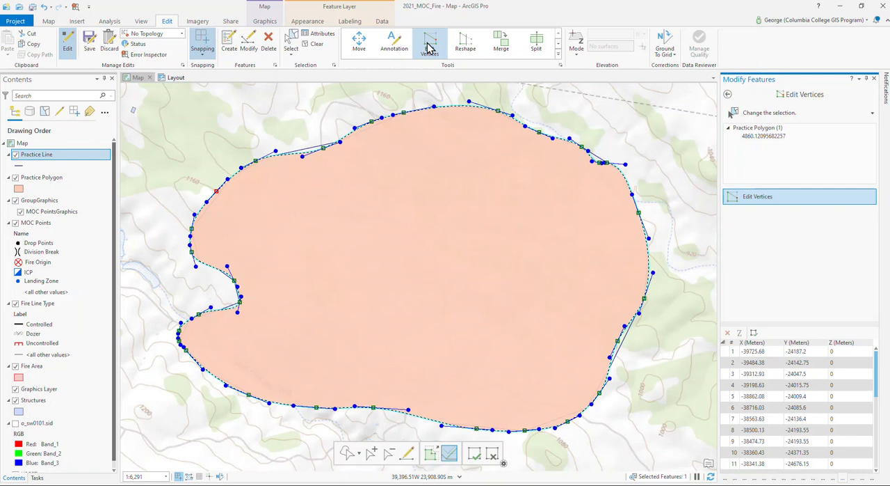
With the Practice Line layer temporarily hidden, nudge a curve handle on the practice polygon's northwest edge
left_click(15, 156)
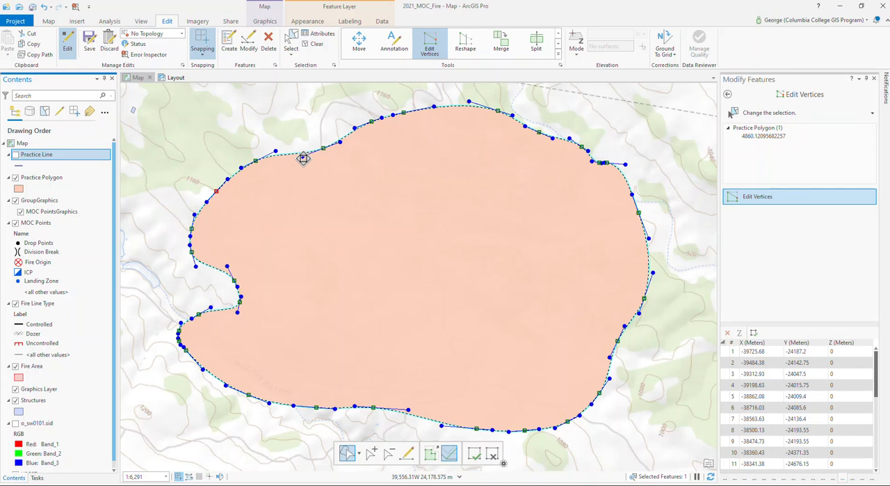
mouse_move(304, 158)
left_mouse_down()
mouse_move(303, 138)
mouse_move(303, 159)
left_mouse_up()
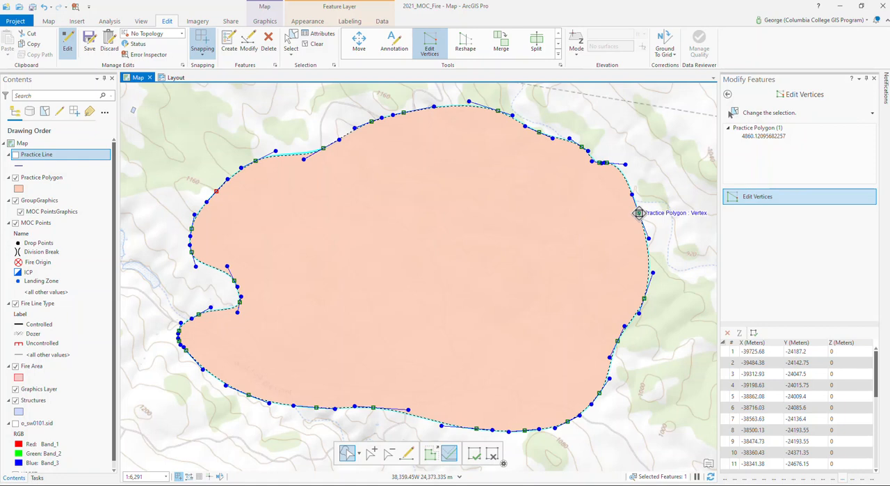
mouse_move(639, 213)
left_mouse_down()
mouse_move(672, 207)
mouse_move(629, 207)
mouse_move(639, 212)
left_mouse_up()
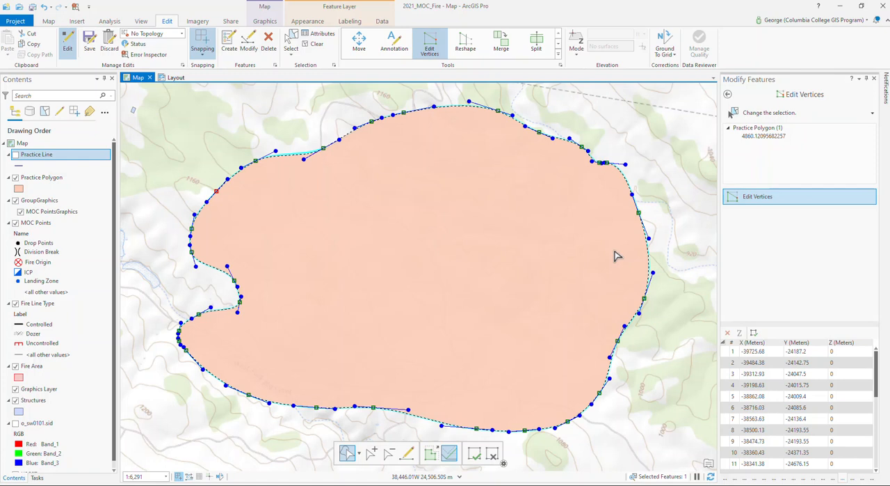
left_click(15, 155)
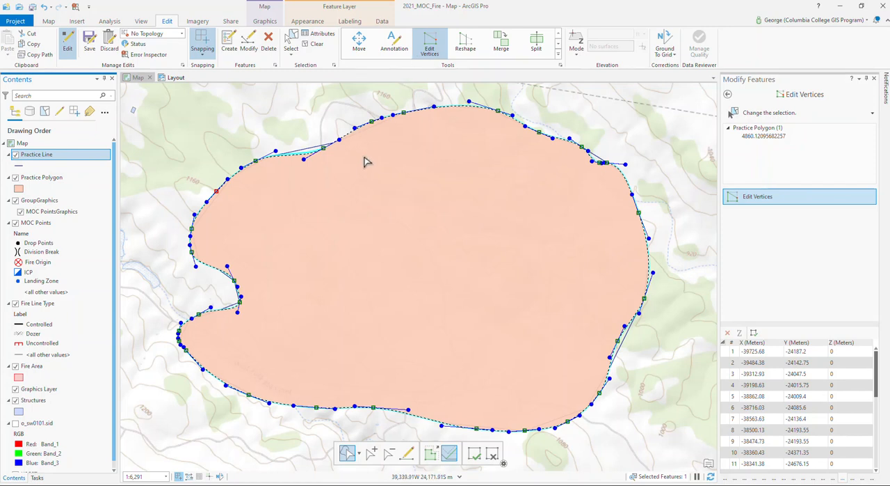
Open the Snap geoprocessing tool again and choose Practice Polygon as its input features
left_click(109, 22)
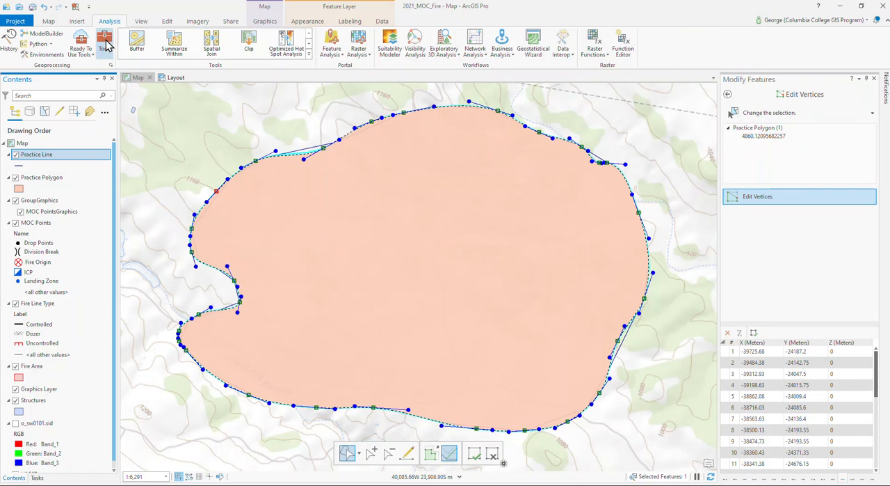
left_click(104, 48)
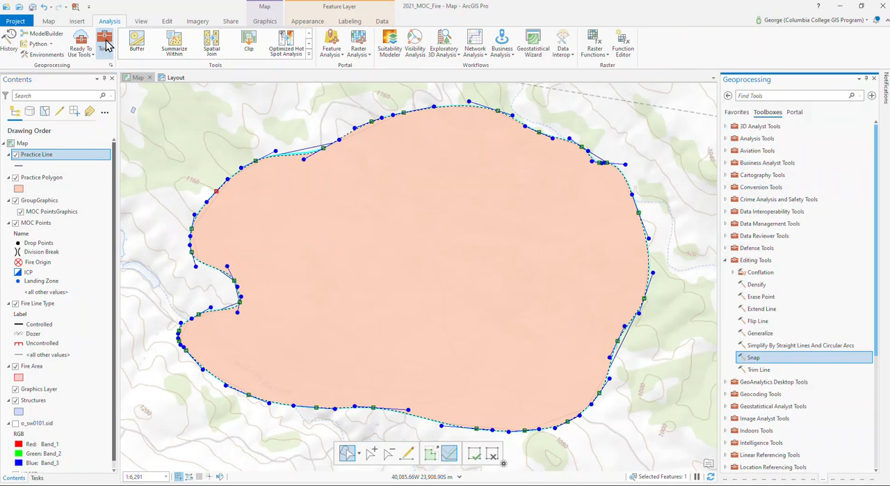
double_click(748, 358)
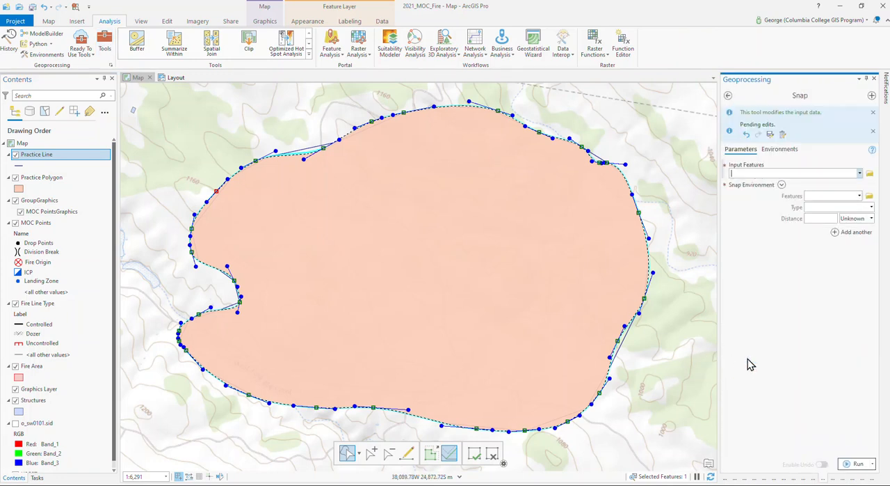
left_click(860, 173)
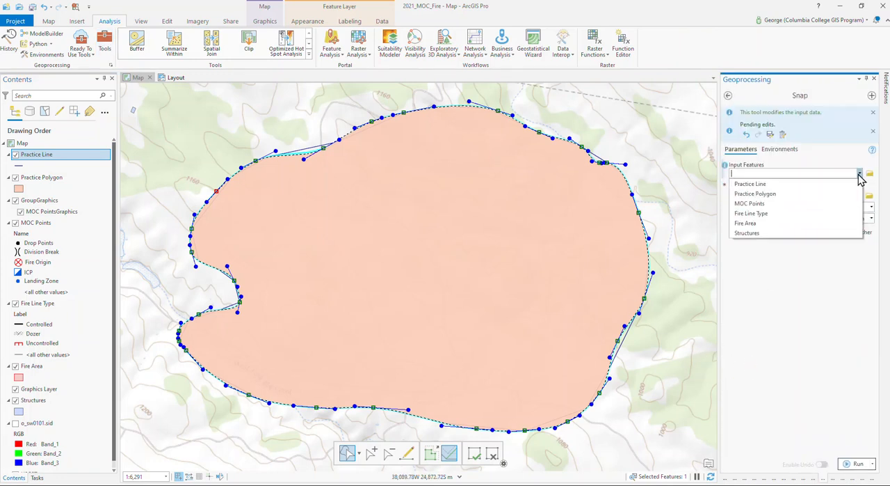
left_click(797, 195)
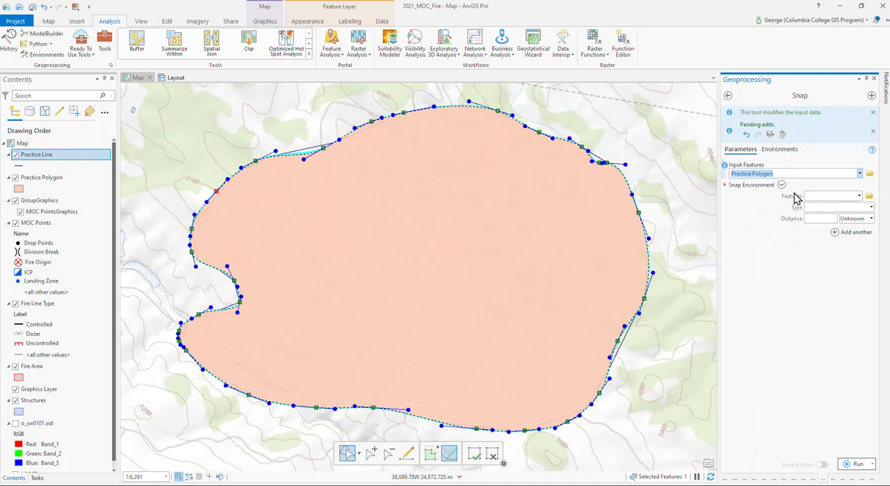
Run Snap with Practice Line as the snap environment, type Edge, distance 100 Meters, and clear the feature selection
left_click(861, 198)
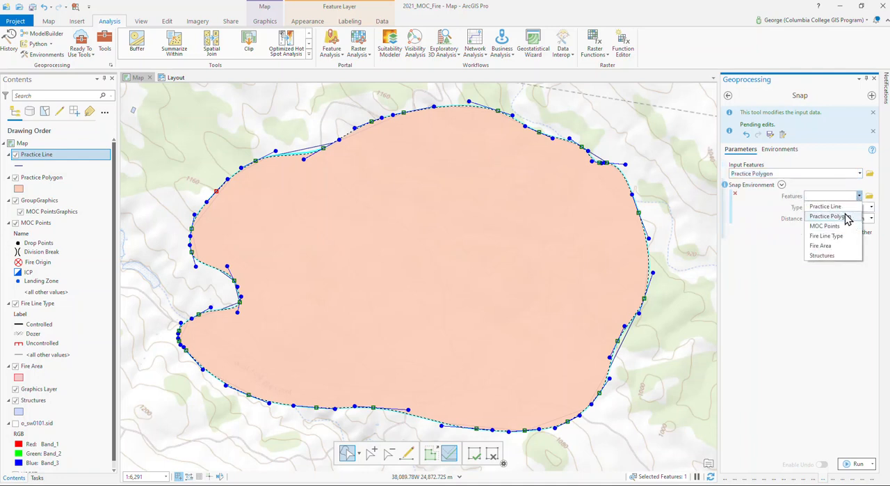
left_click(844, 208)
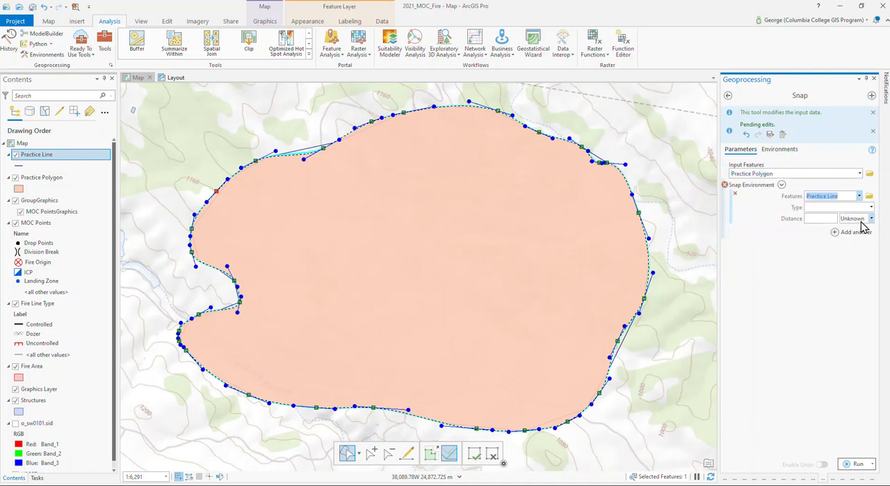
left_click(871, 208)
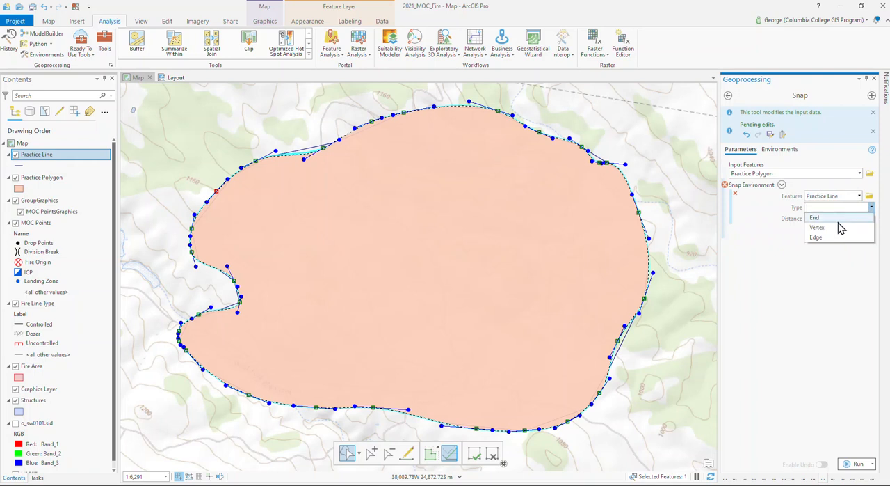
left_click(832, 238)
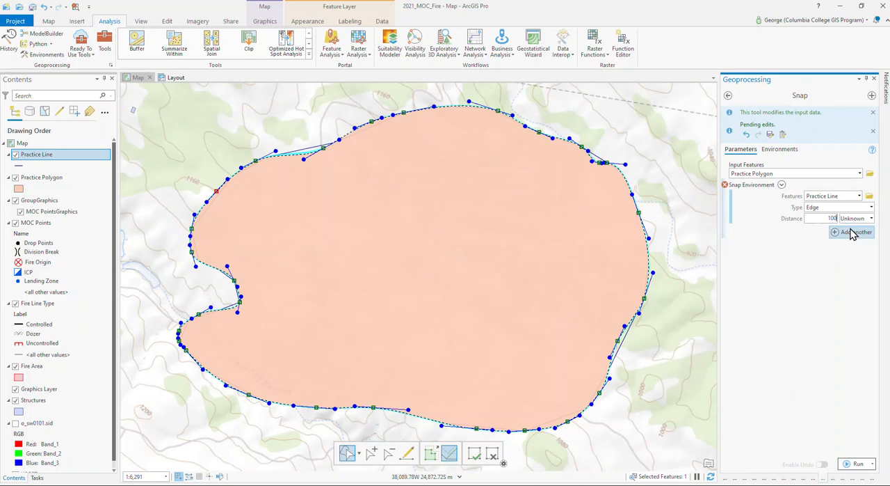
left_click(871, 218)
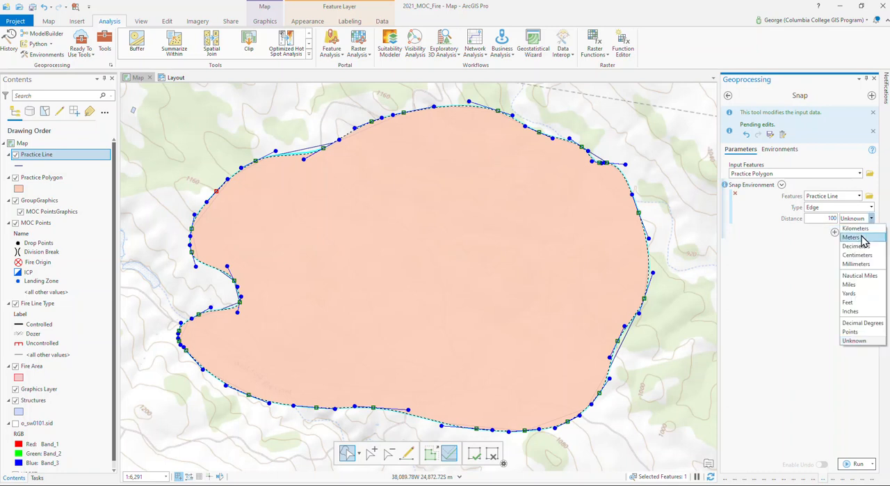
left_click(852, 237)
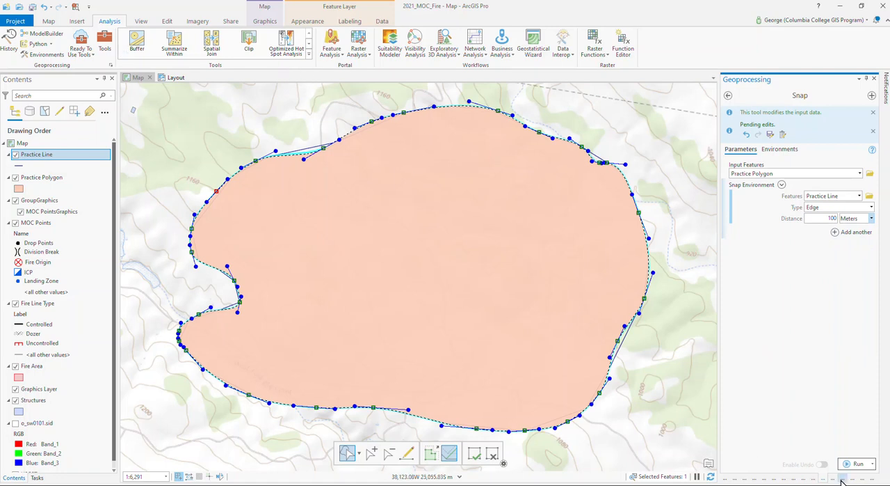
left_click(857, 463)
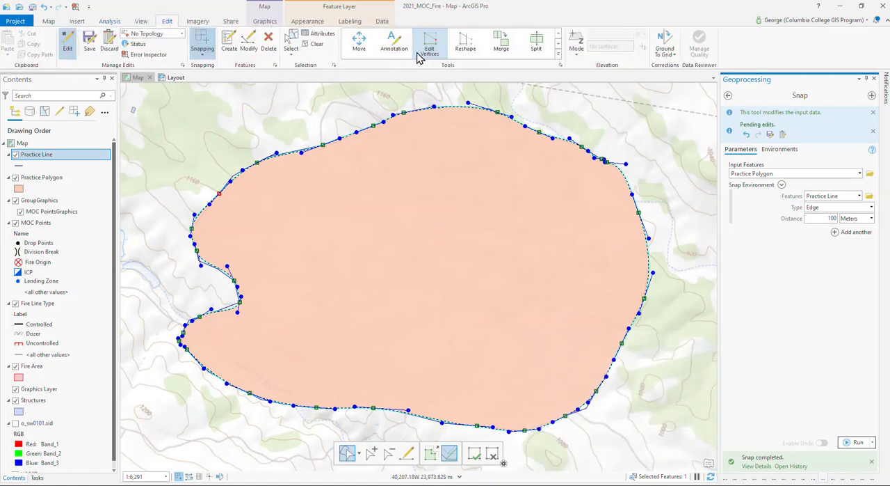
left_click(318, 45)
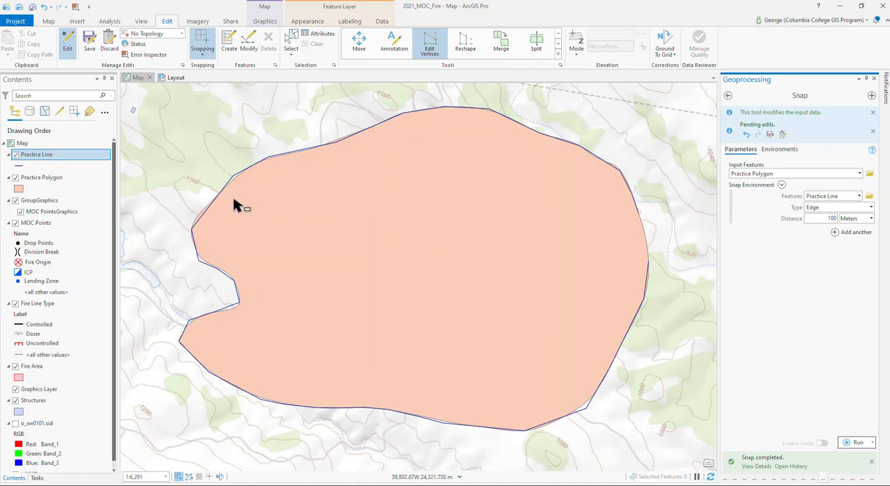
Hide the Practice Polygon layer, select the practice line, and split it with a short cut across its northwest side
left_click(15, 177)
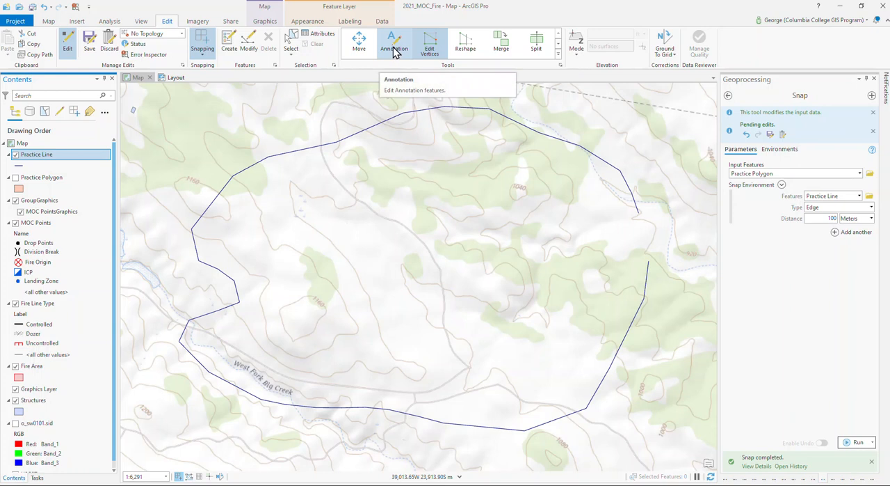
left_click(292, 40)
left_click(355, 110)
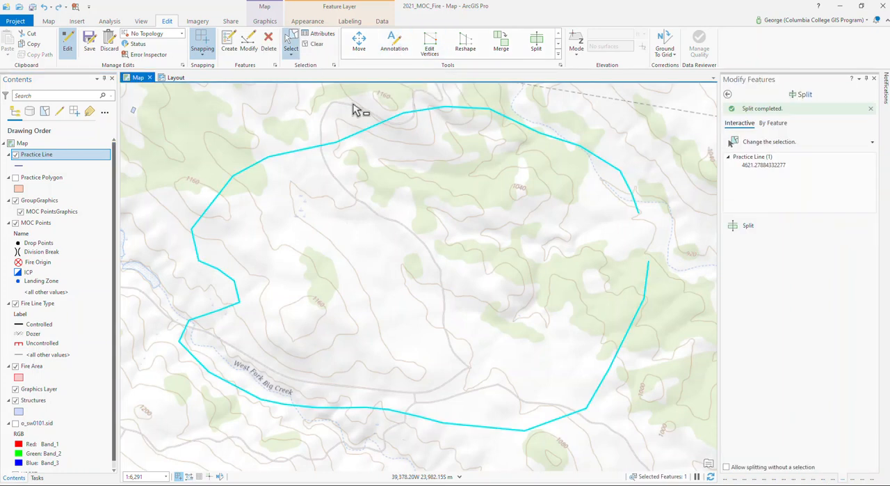
left_click(536, 44)
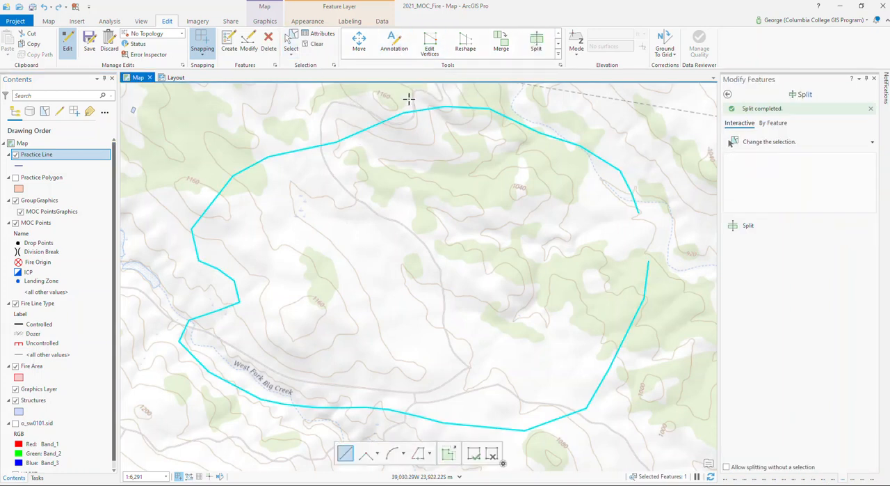
left_click(359, 115)
double_click(372, 151)
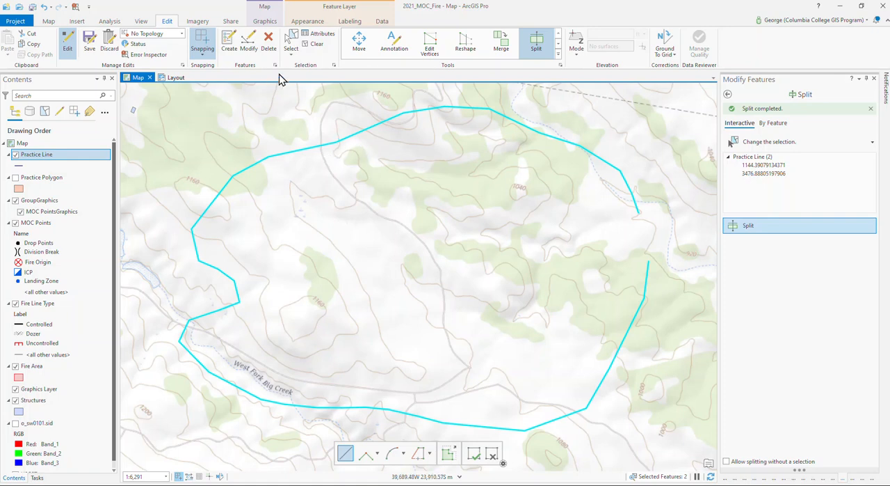
Clear the selection and select each part of the split practice line in turn to check they are separate features
left_click(308, 46)
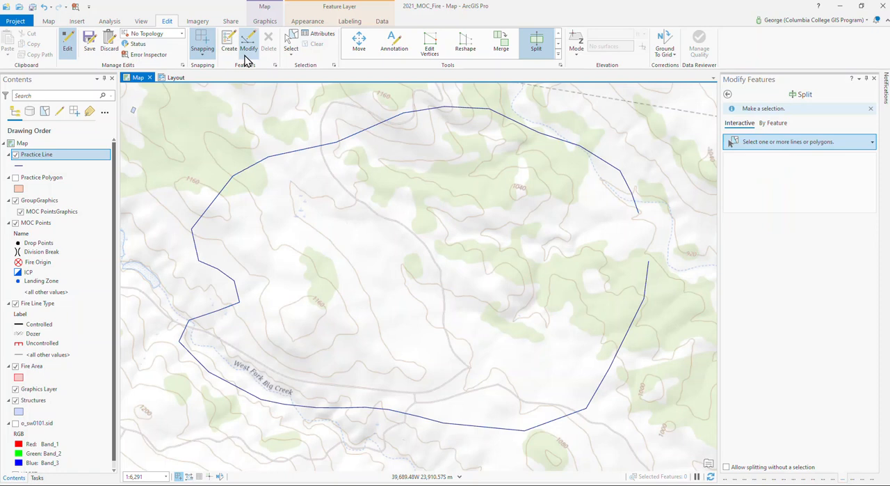
left_click(293, 43)
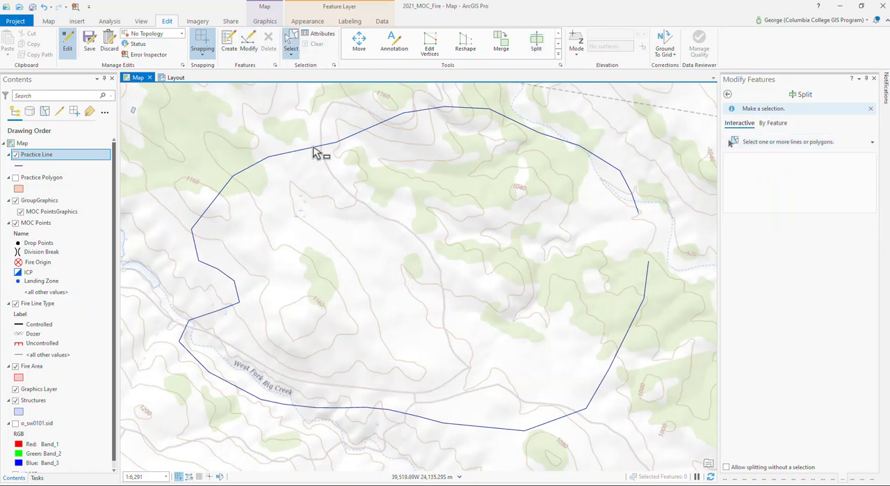
left_click(317, 149)
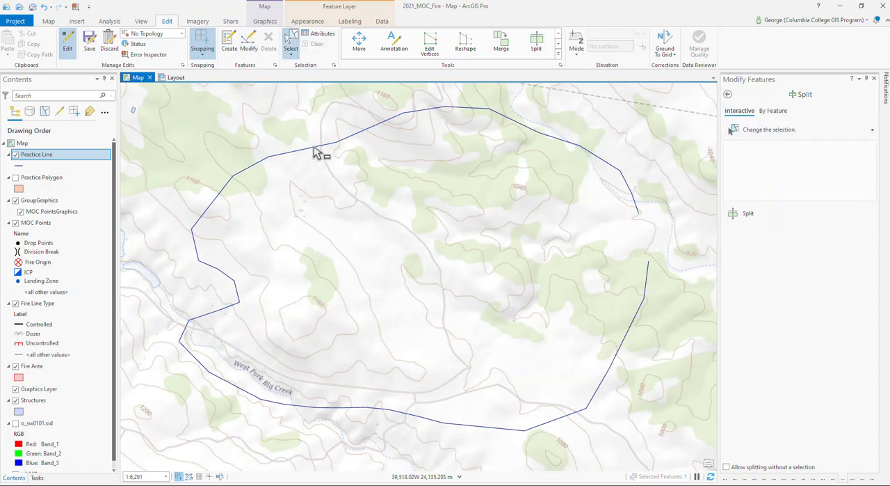
left_click(395, 125)
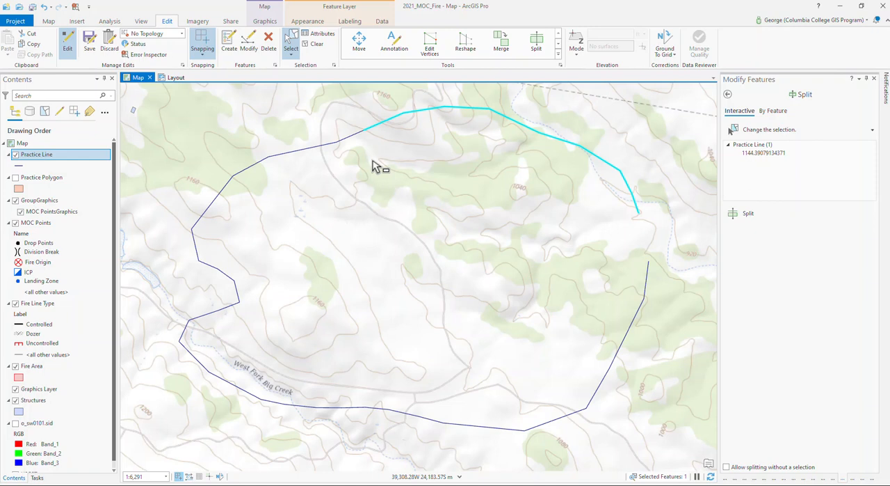
With Practice Polygon shown and Practice Line hidden, split the practice polygon along a zigzag line from its northern to its southern edge
left_click(15, 179)
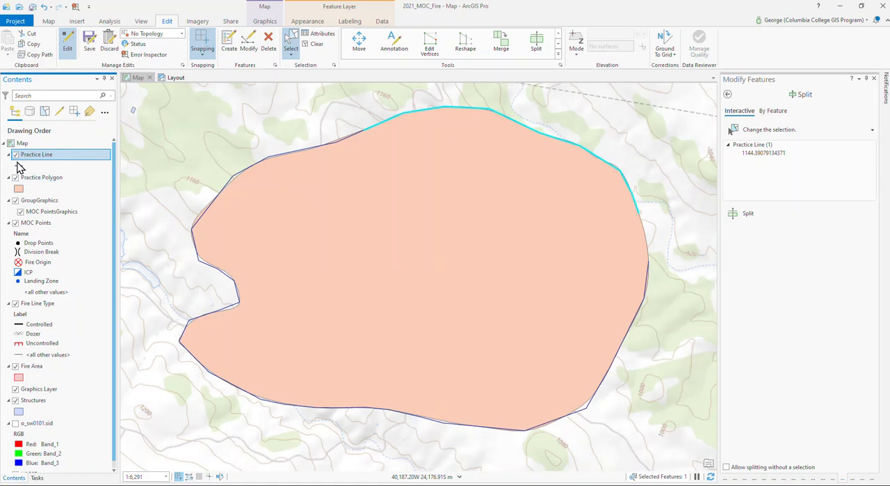
left_click(15, 154)
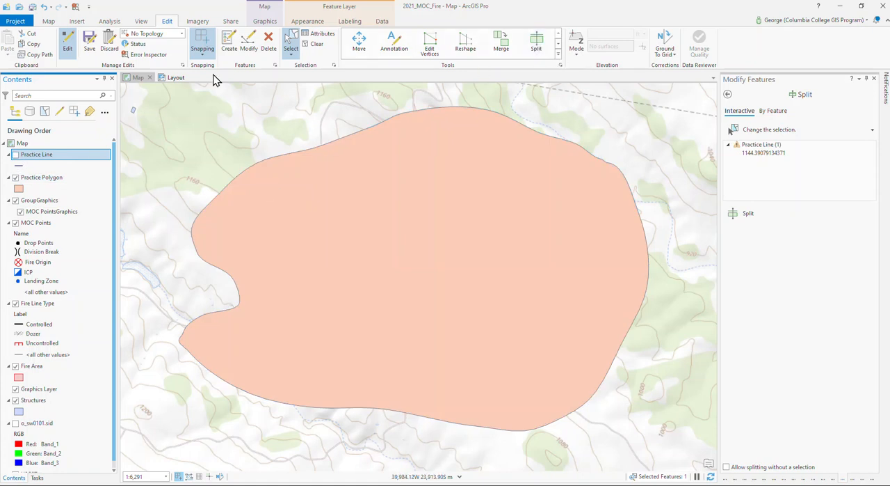
left_click(293, 49)
left_click(311, 150)
left_click(537, 42)
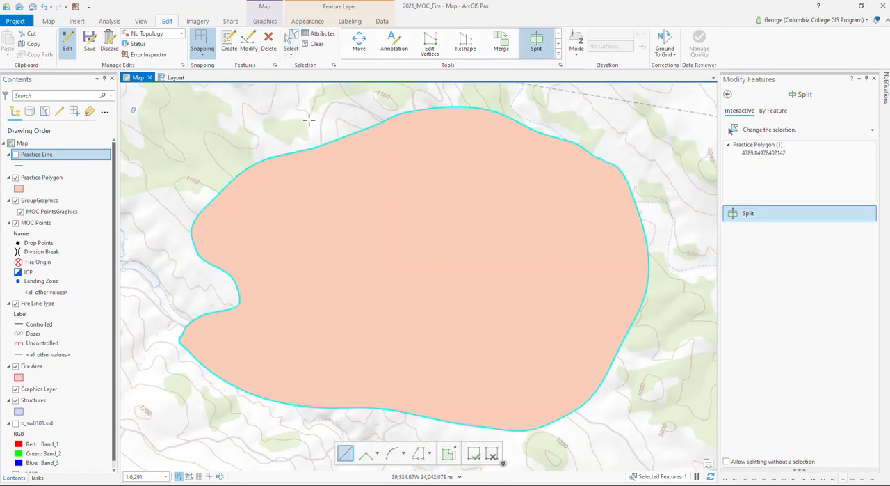
left_click(390, 200)
left_click(356, 251)
left_click(442, 285)
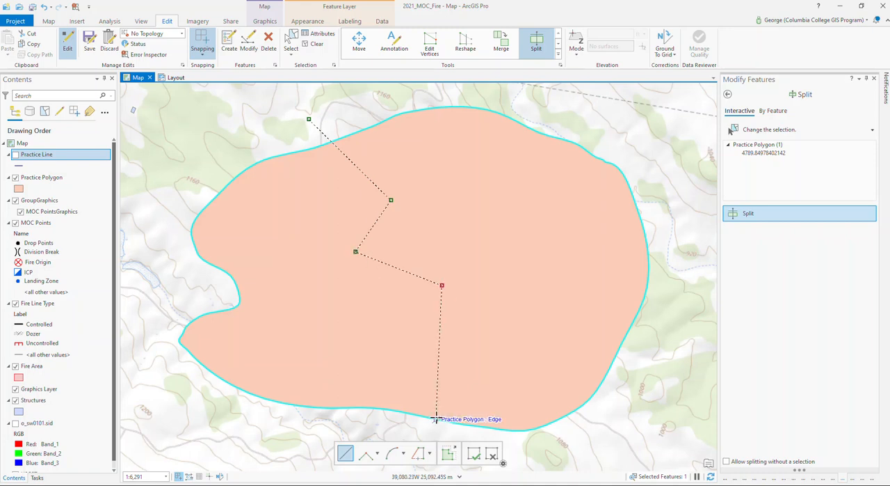
double_click(429, 425)
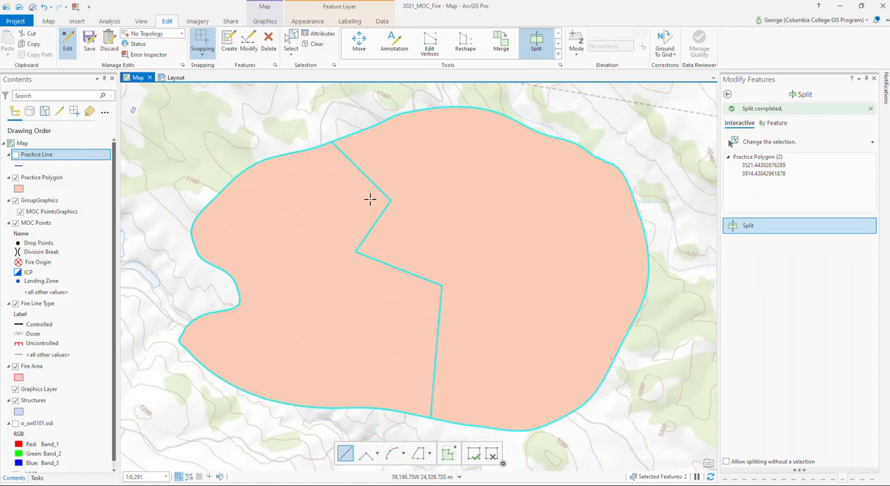
Open the Practice Line attribute table and reduce its height so more of the map shows
left_click(48, 157)
right_click(47, 158)
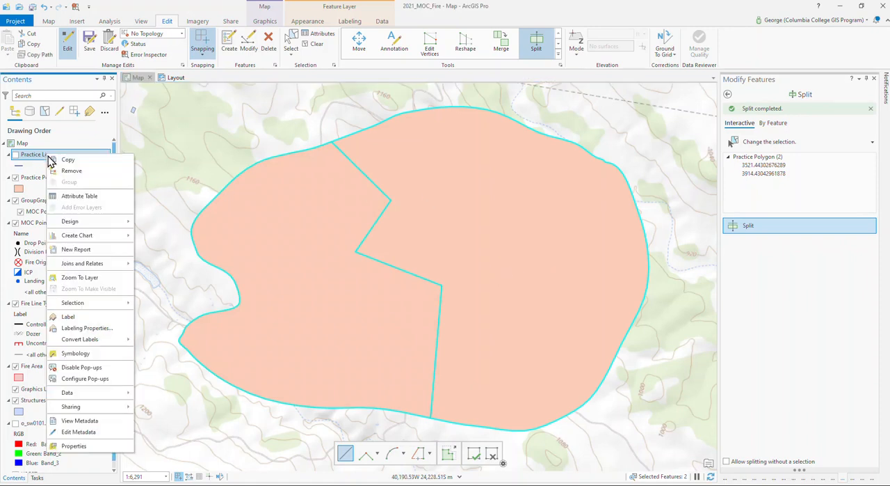
left_click(74, 197)
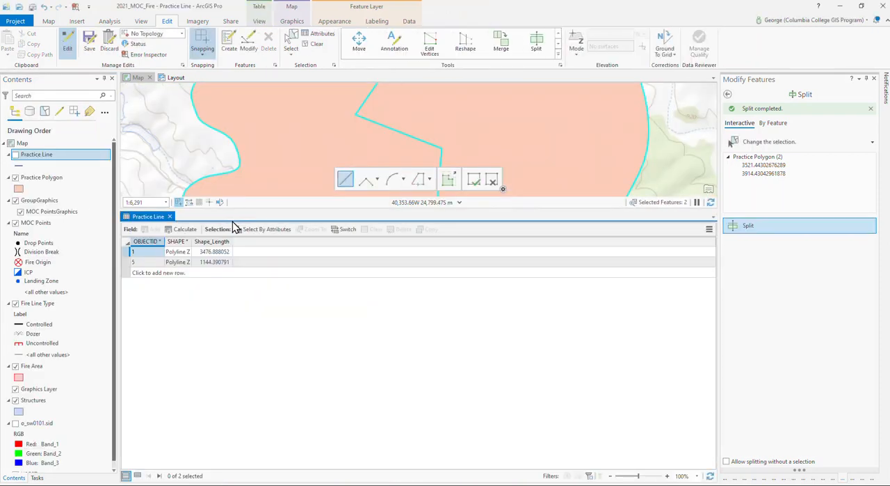
left_click_drag(239, 205, 239, 368)
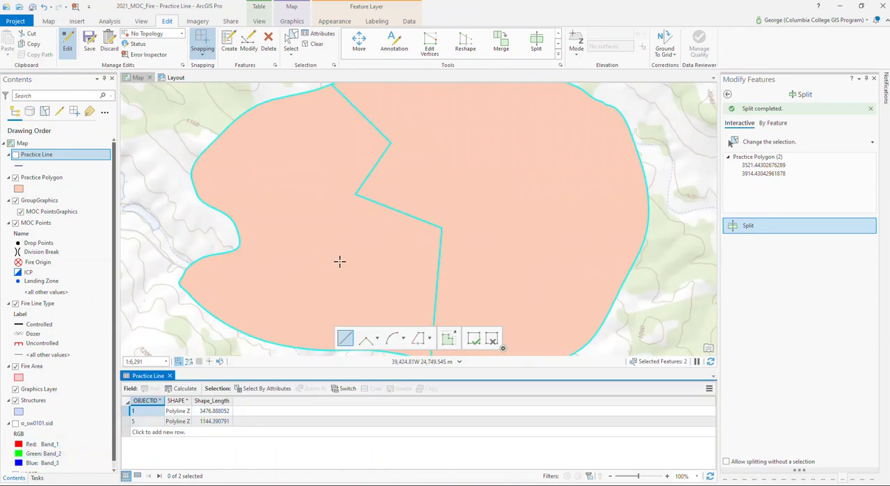
Merge the two selected practice polygon parts into one existing feature and clear the selection
left_click(503, 47)
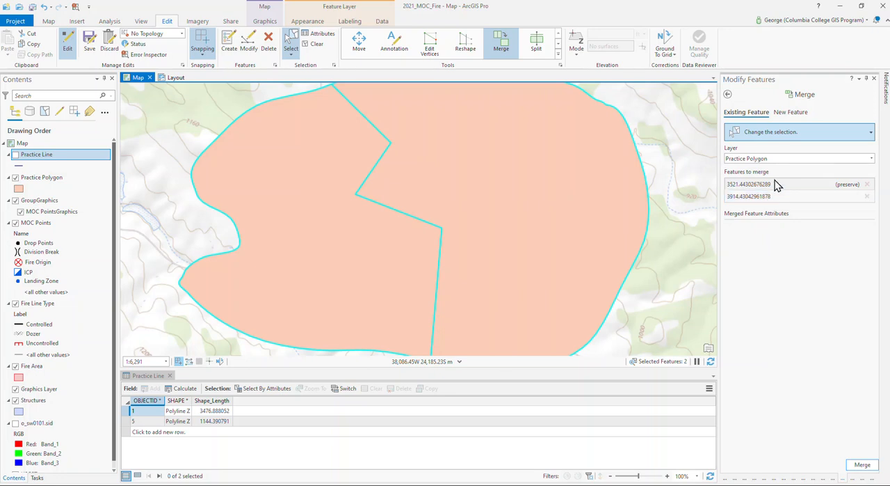
left_click(861, 466)
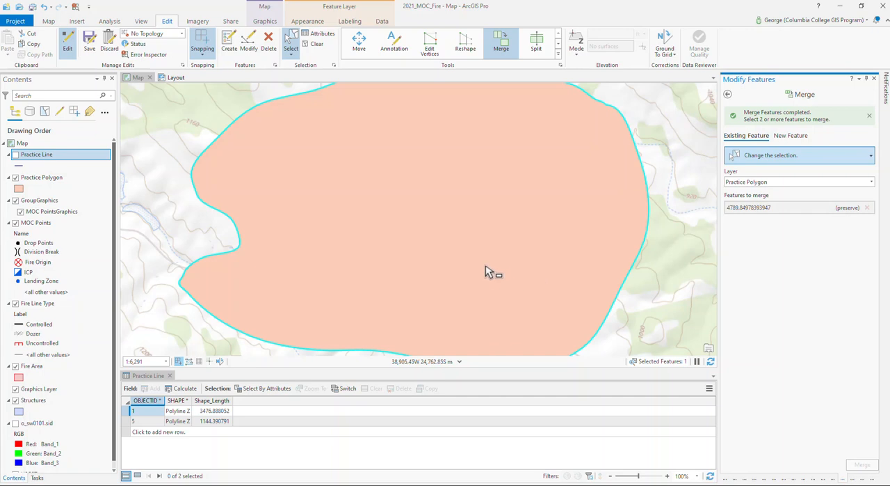
left_click(318, 45)
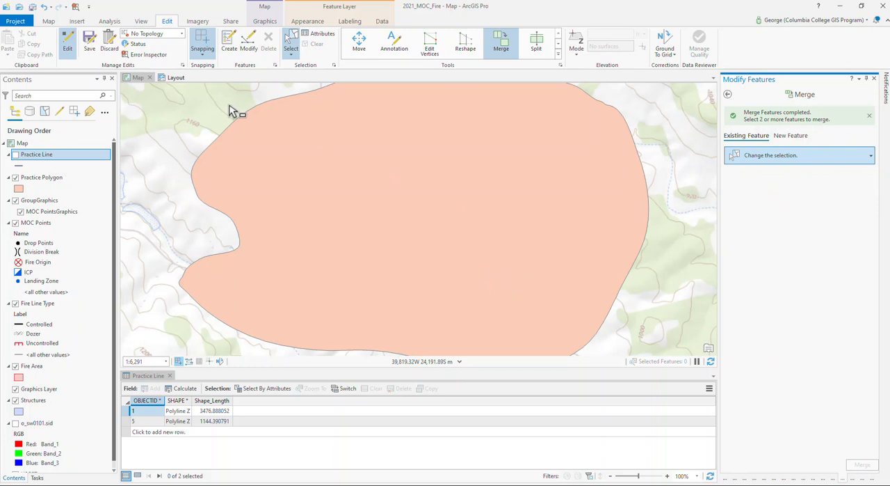
Return to the full list of Modify Features tools and look through the Reshape, Divide and Construct groups
scroll(383, 226, "down", 2)
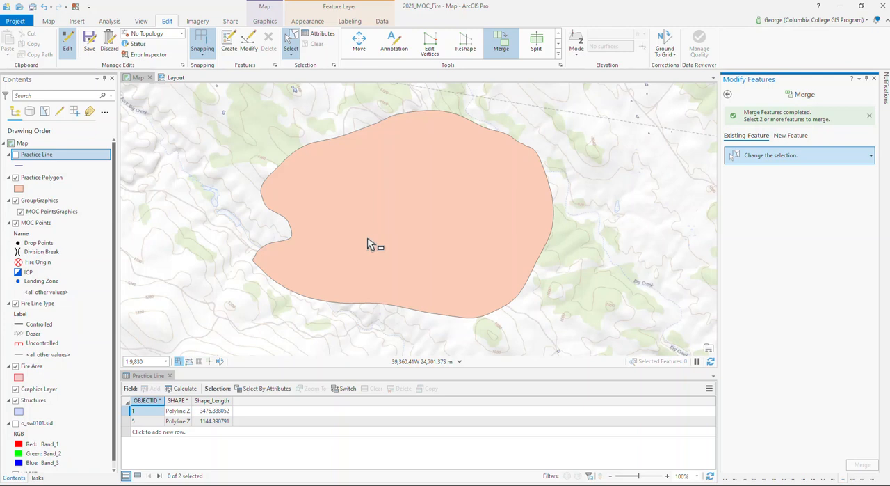
left_click(560, 65)
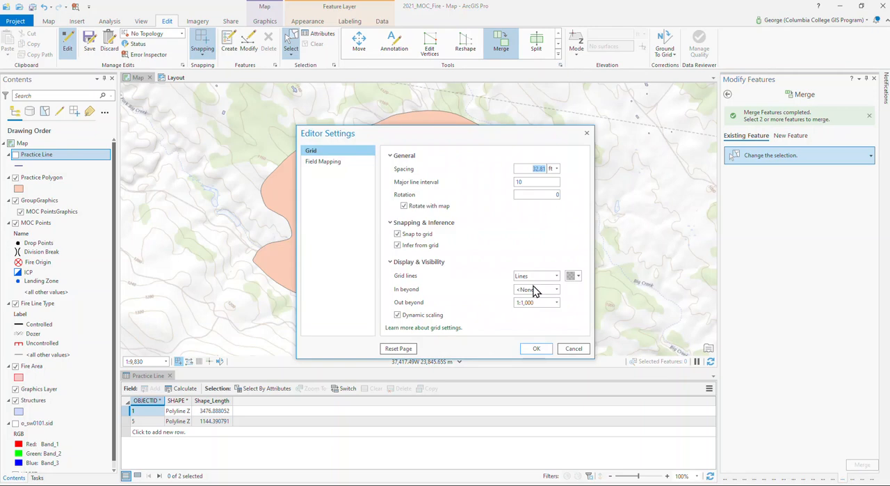
left_click(574, 348)
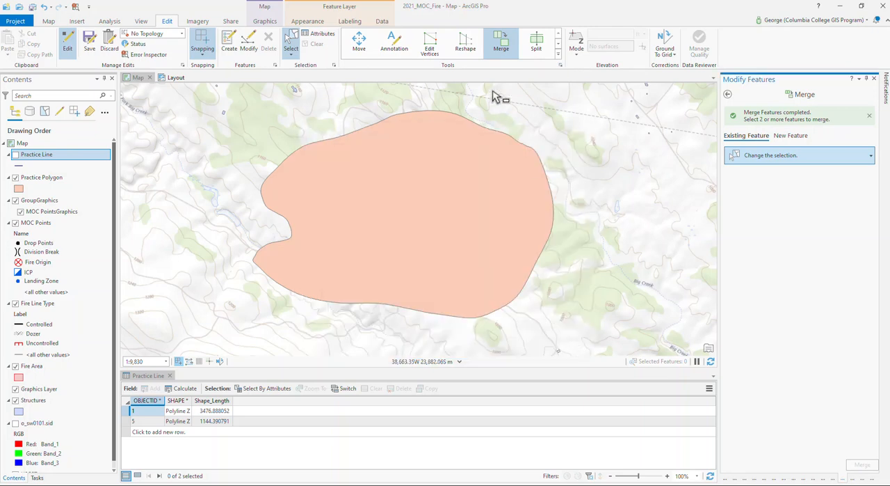
left_click(728, 94)
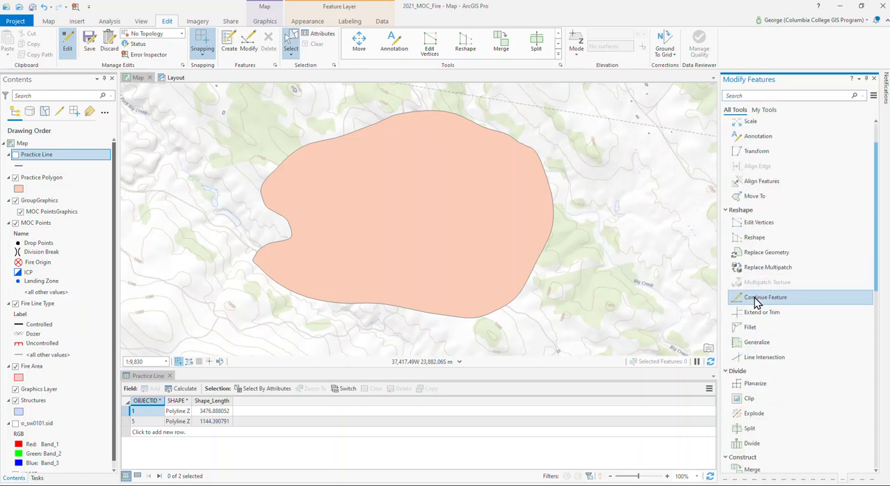
scroll(757, 300, "down", 2)
scroll(753, 307, "down", 2)
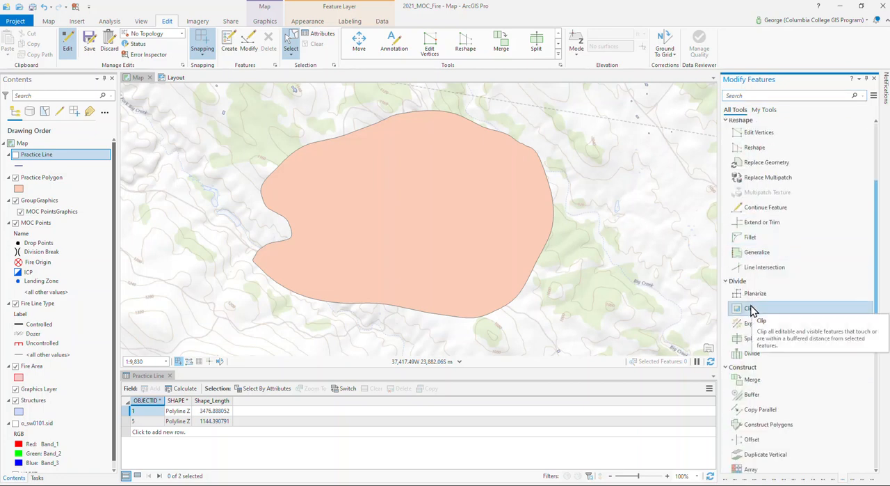